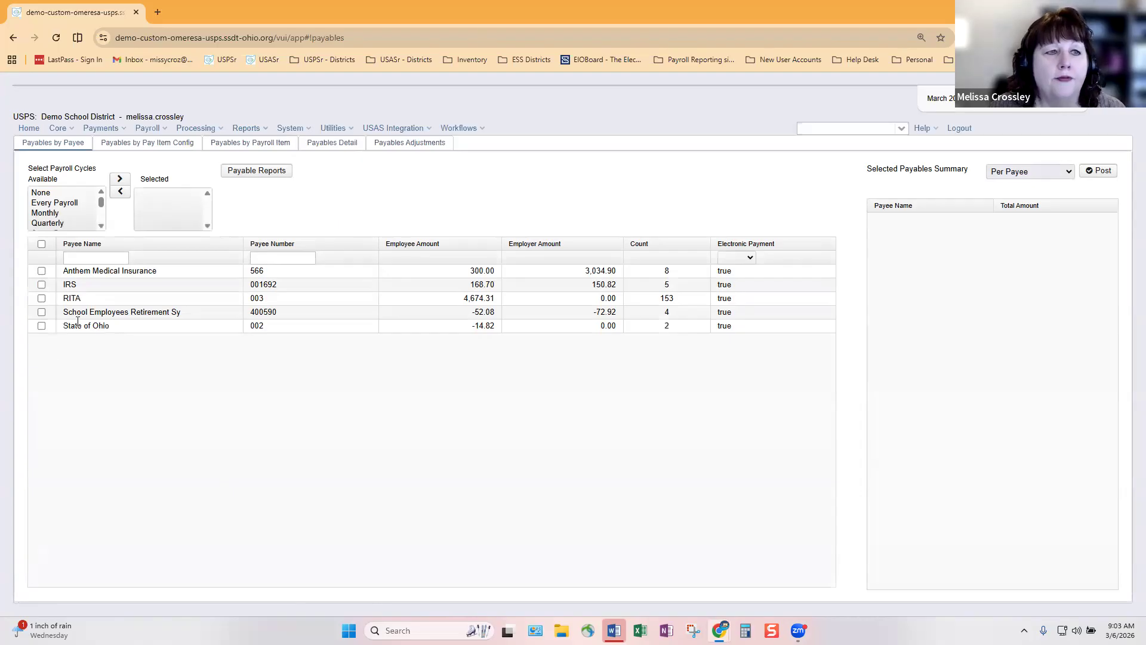
Switch the outstanding payables to the Payables by Pay Item Config tab
click(154, 143)
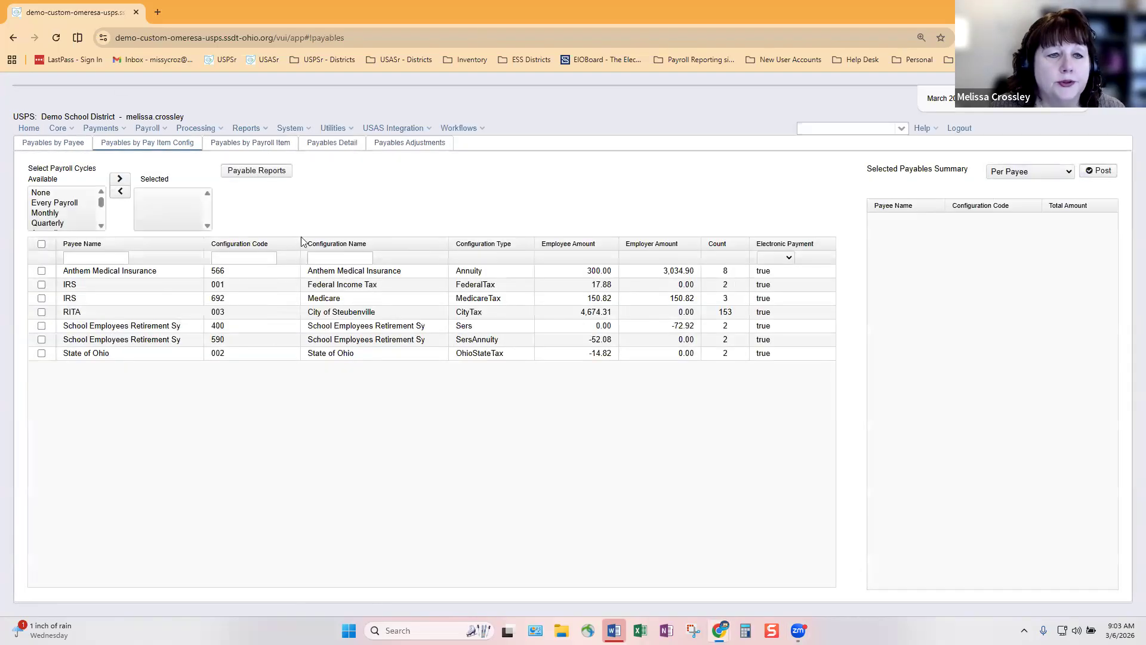
Sort by Configuration Code and mark the IRS, State of Ohio, RITA, SERS 400 and Anthem payables
click(291, 244)
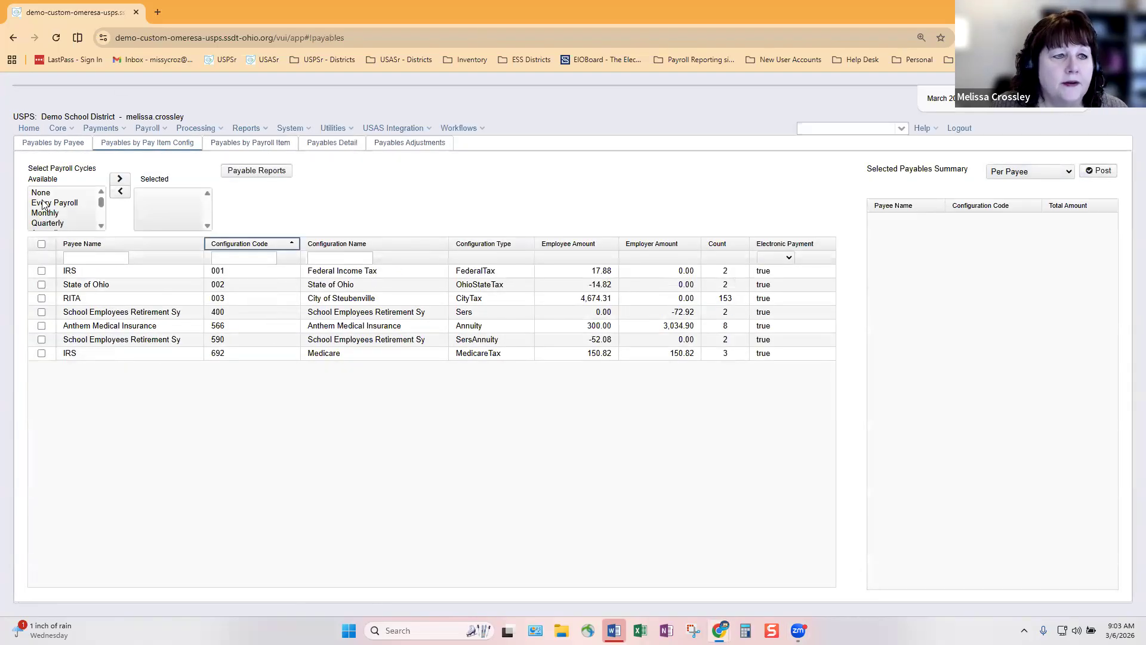
click(102, 226)
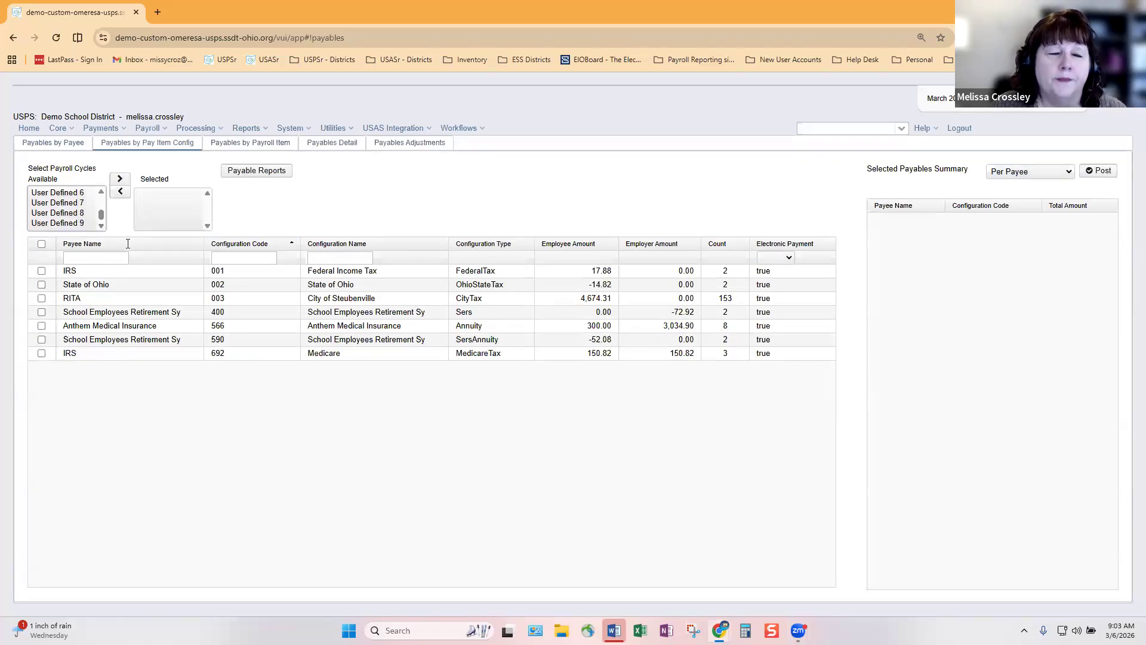
click(41, 271)
click(41, 285)
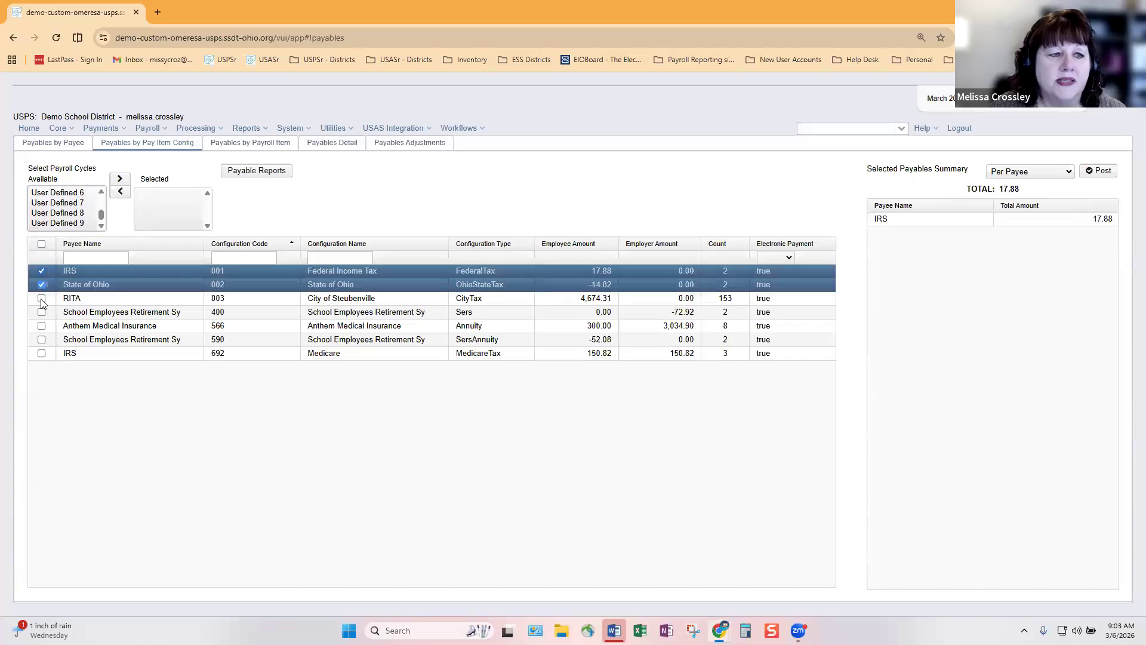
click(41, 297)
click(41, 312)
click(41, 325)
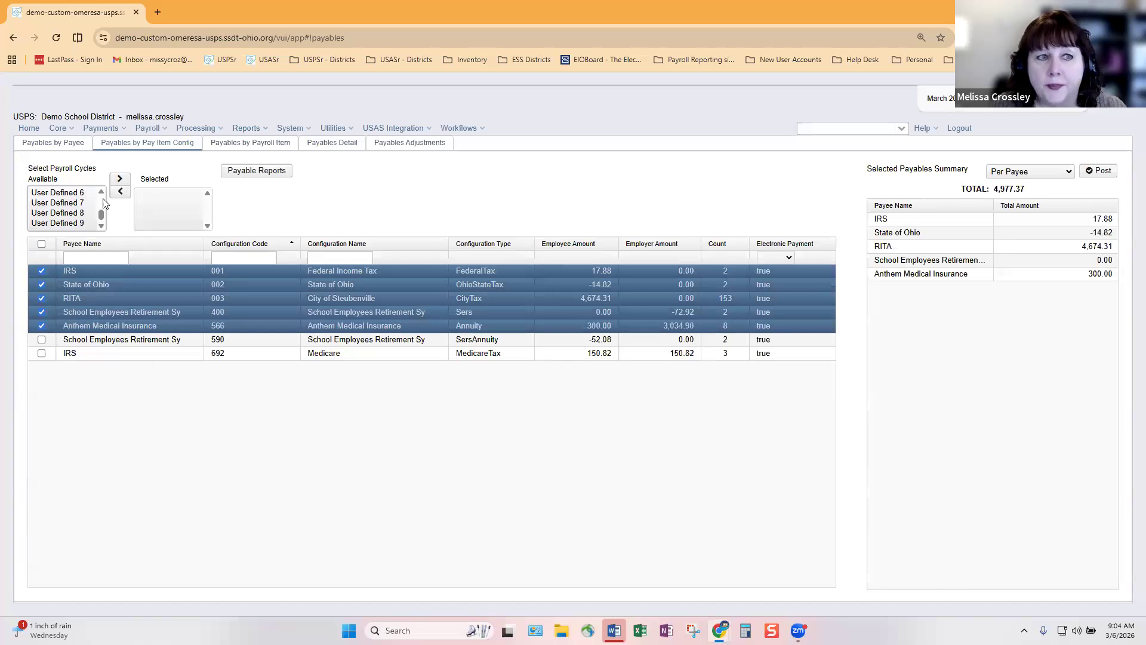
Select all payables with the header checkbox, then clear it so none stay marked
scroll(102, 195, up, 5)
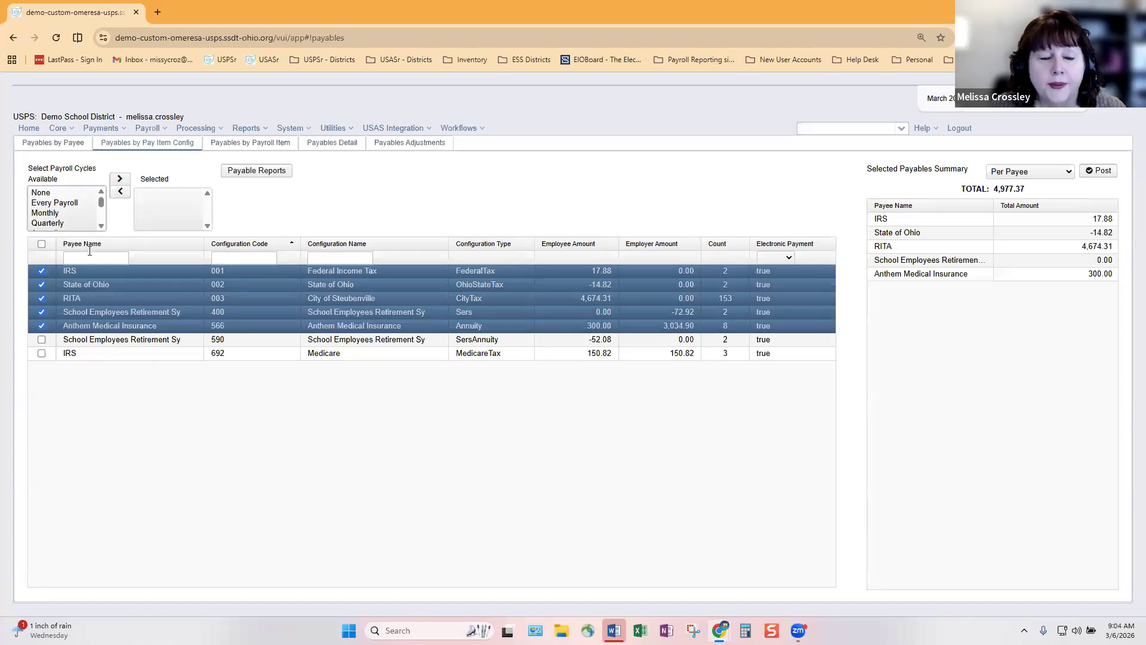
click(42, 244)
click(41, 244)
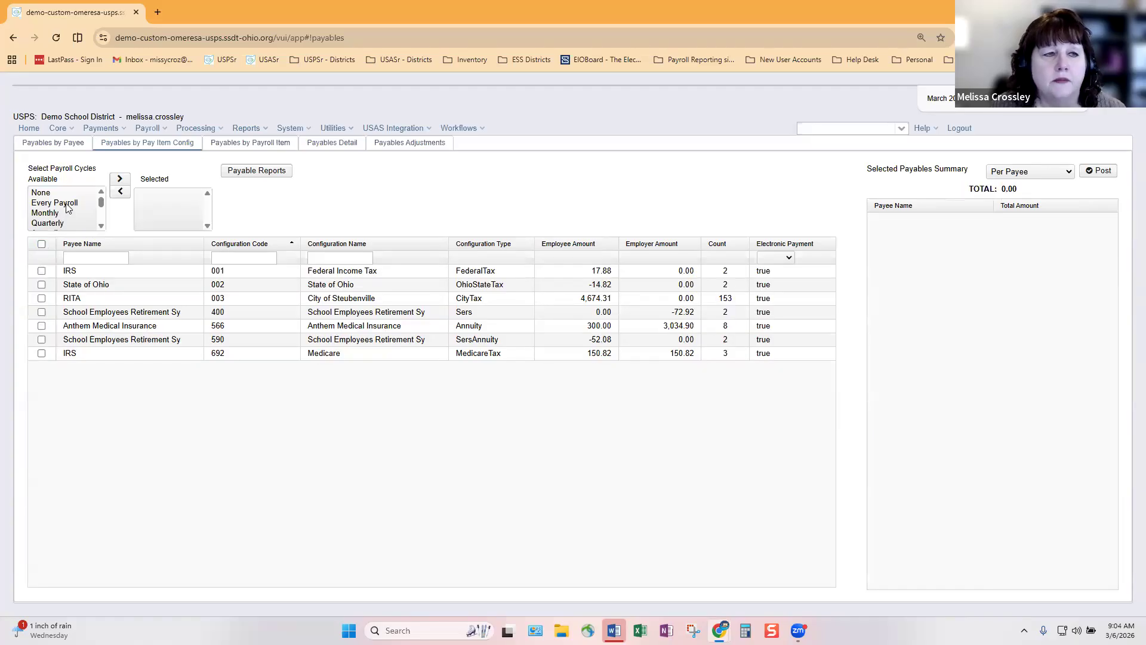
Move Every Payroll and Monthly into the selected payroll cycles filter
double_click(68, 203)
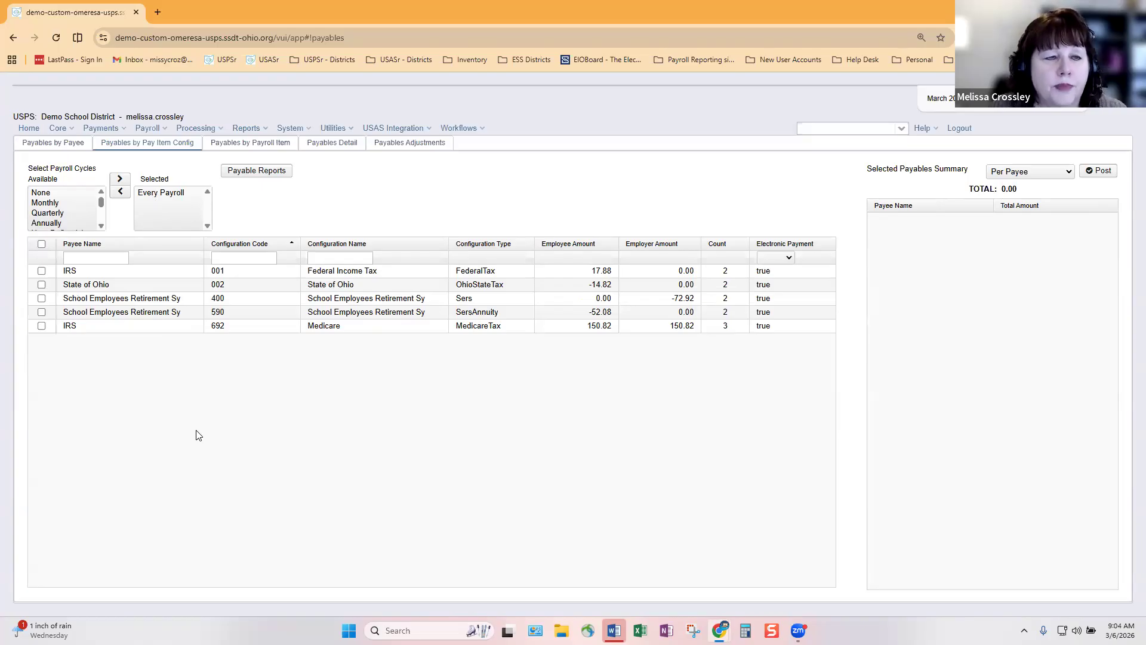
click(48, 204)
double_click(47, 203)
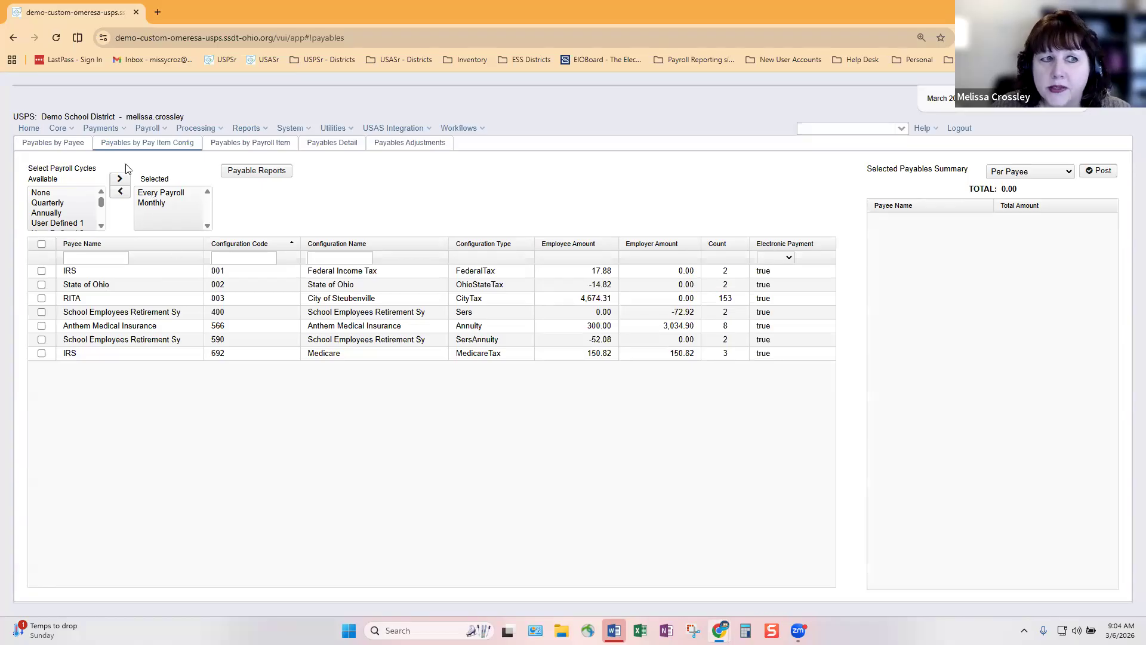
Open Core > Payroll Item Configuration, view the Federal Tax item, and cancel without changes
click(62, 130)
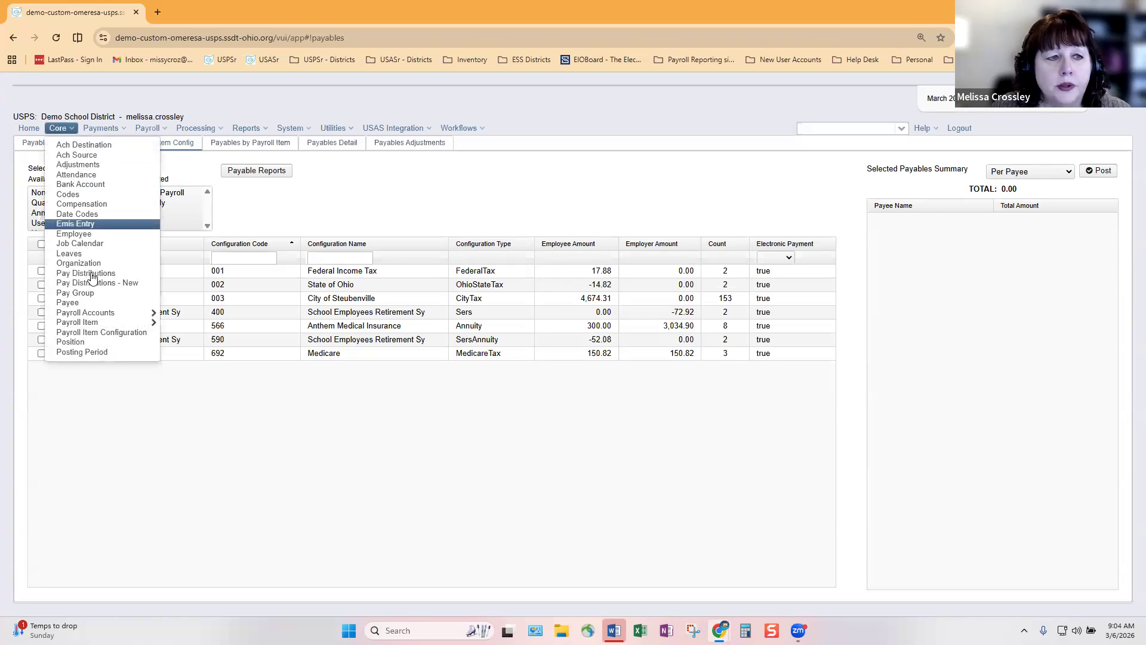
click(108, 335)
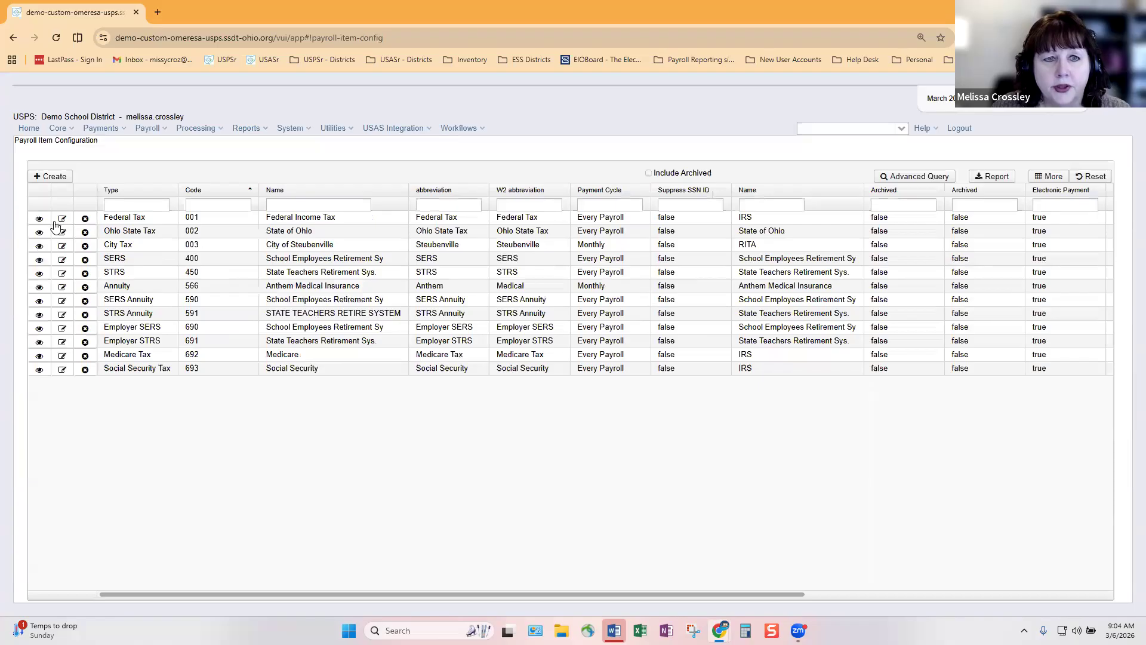
click(61, 219)
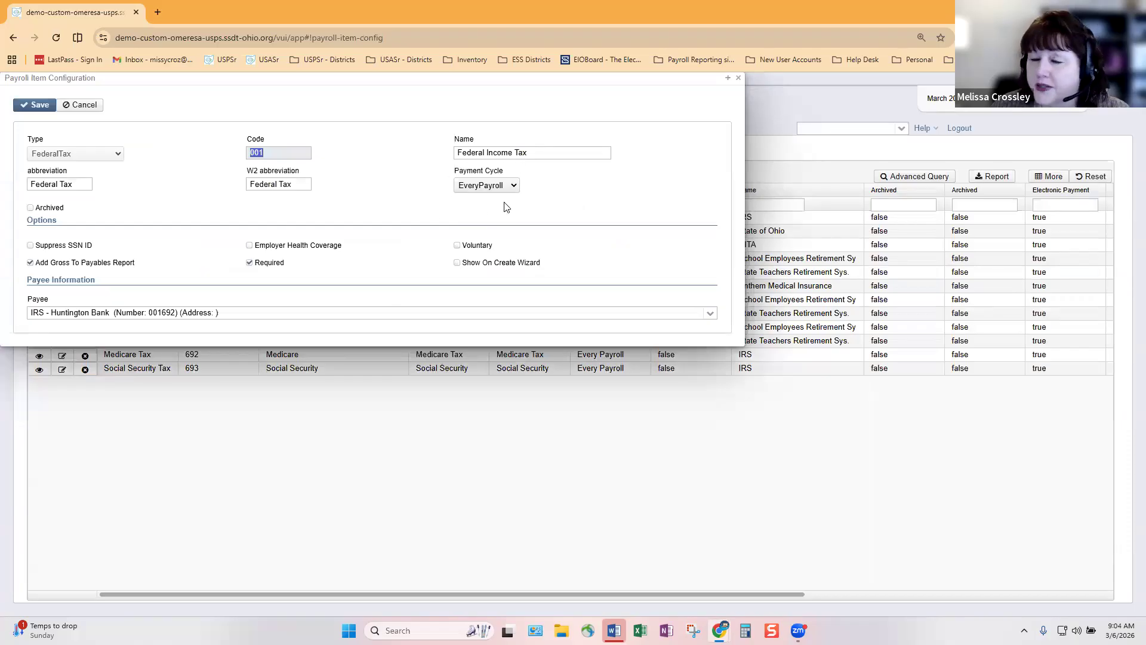
click(81, 106)
click(738, 78)
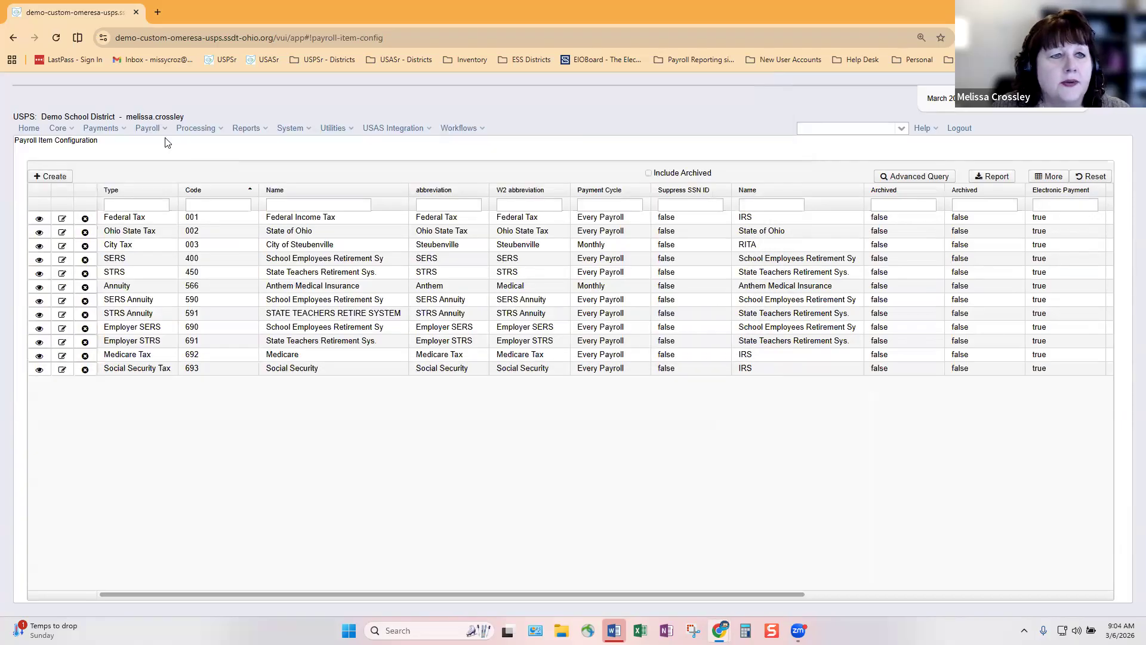
Return to Process Outstanding Payables by pay item config, adding then removing the Every Payroll filter
click(197, 130)
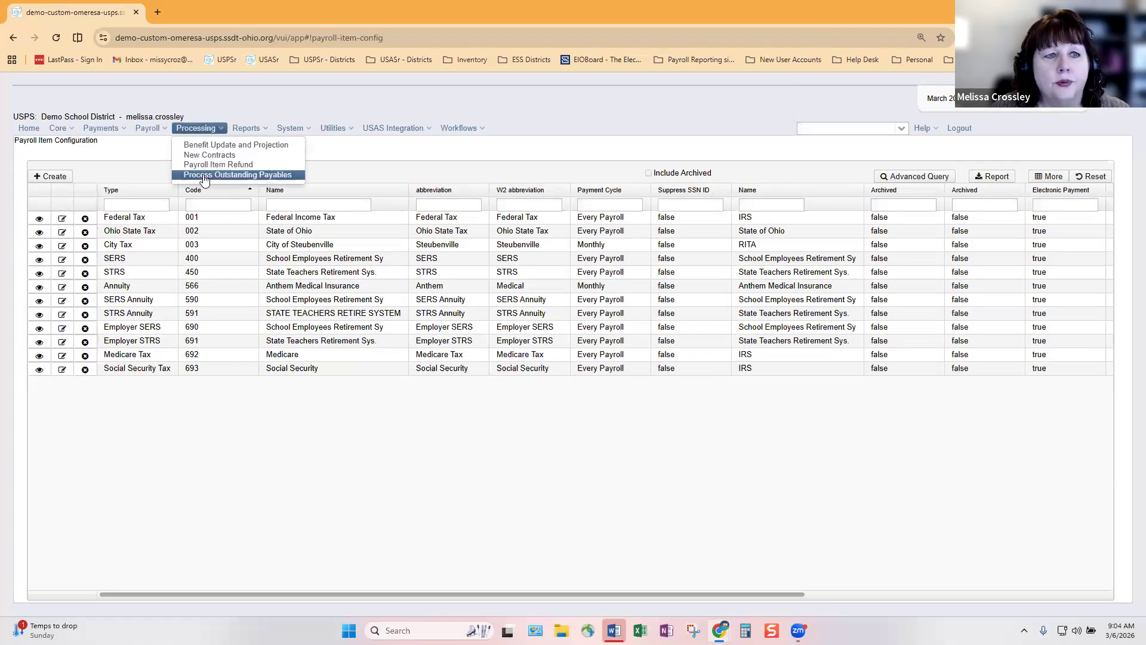
click(204, 175)
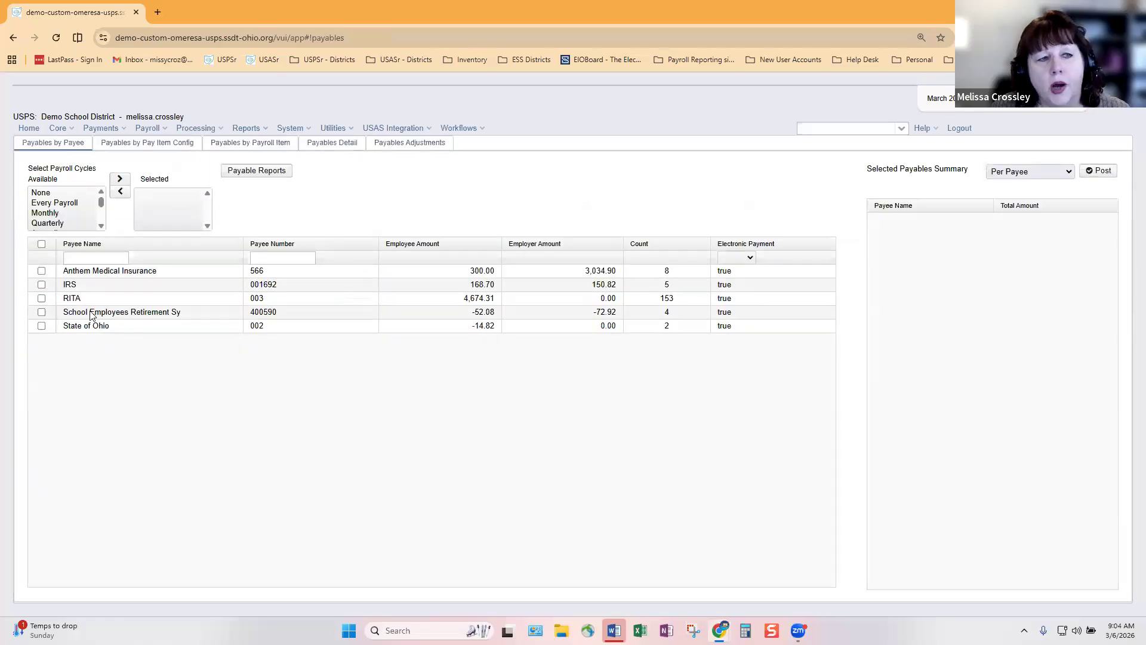
click(173, 144)
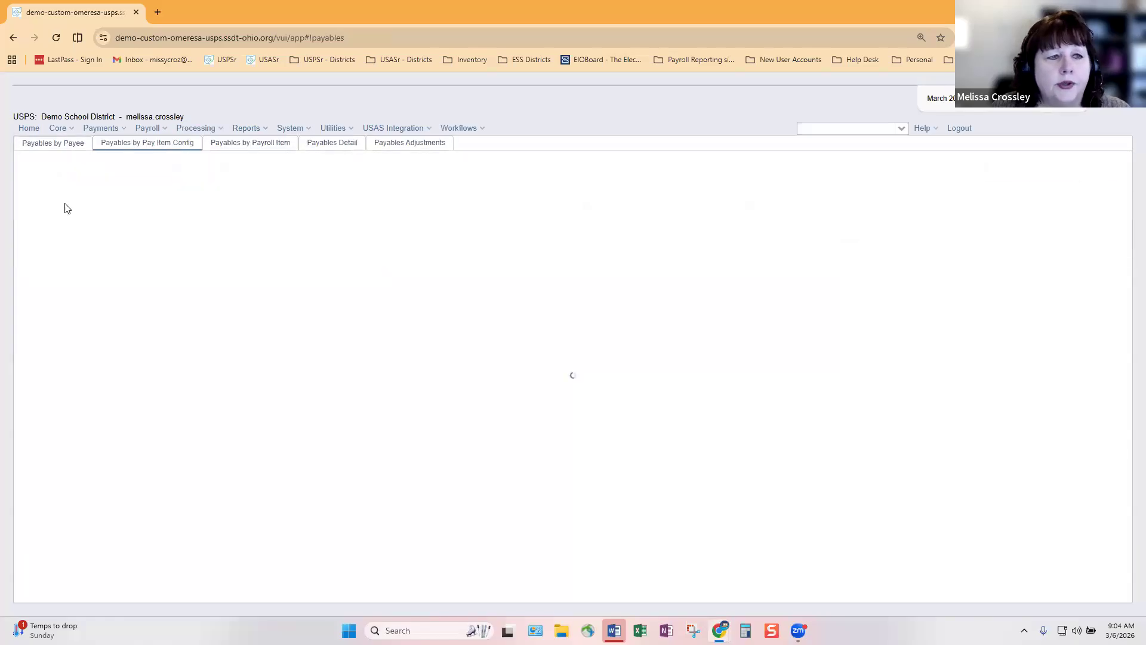
double_click(58, 203)
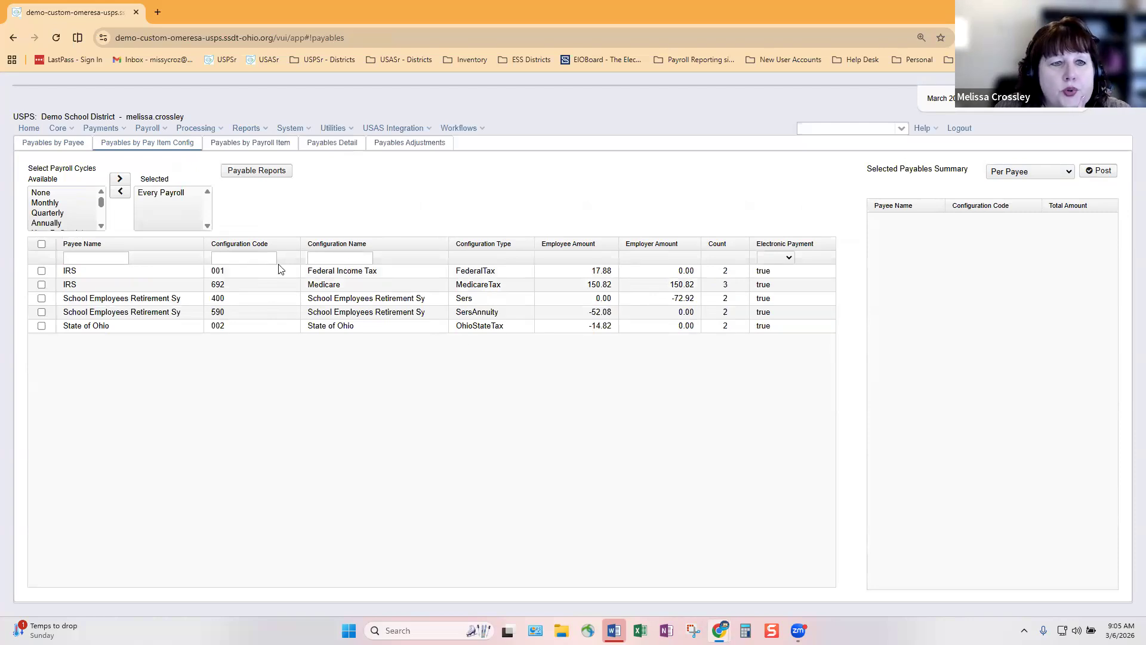
double_click(169, 194)
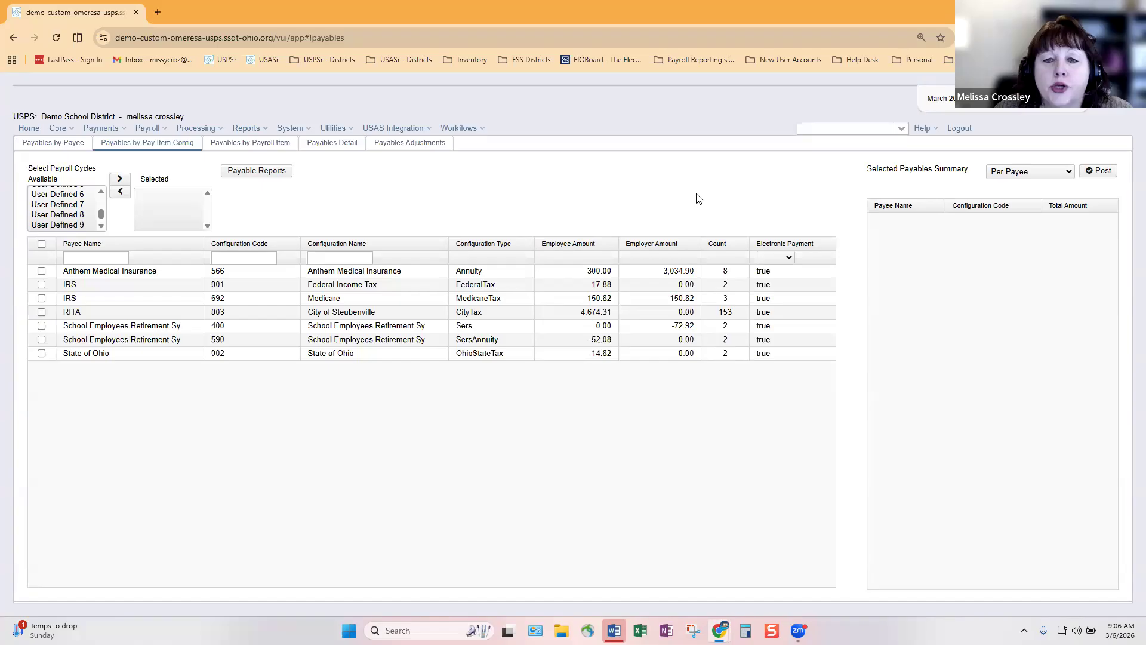
click(42, 325)
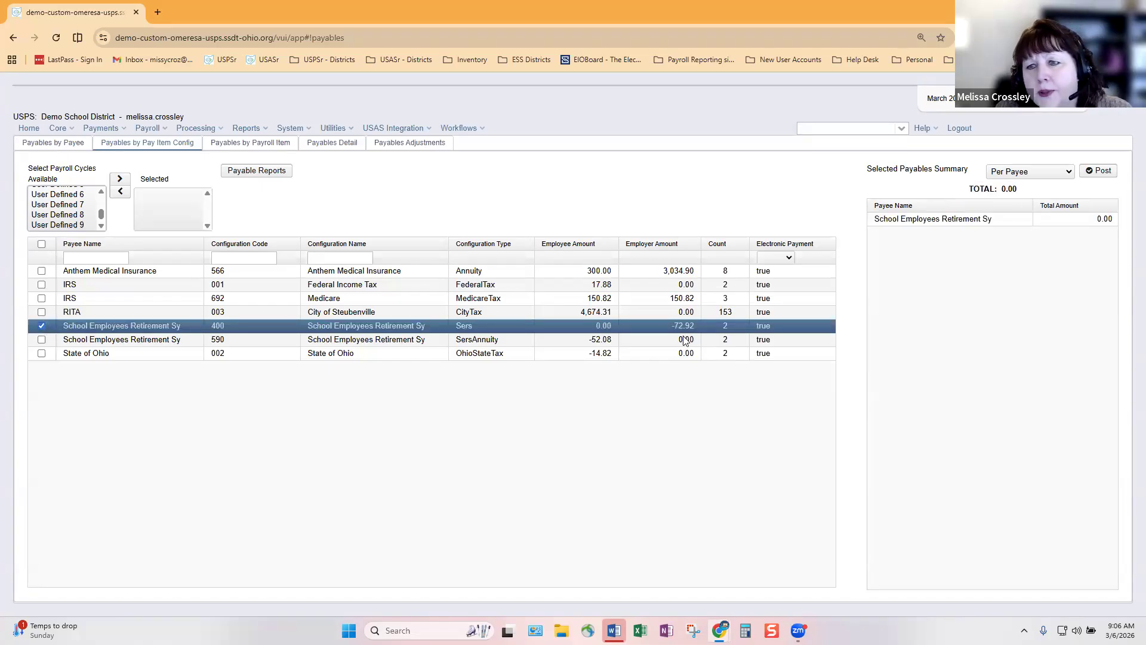
click(42, 326)
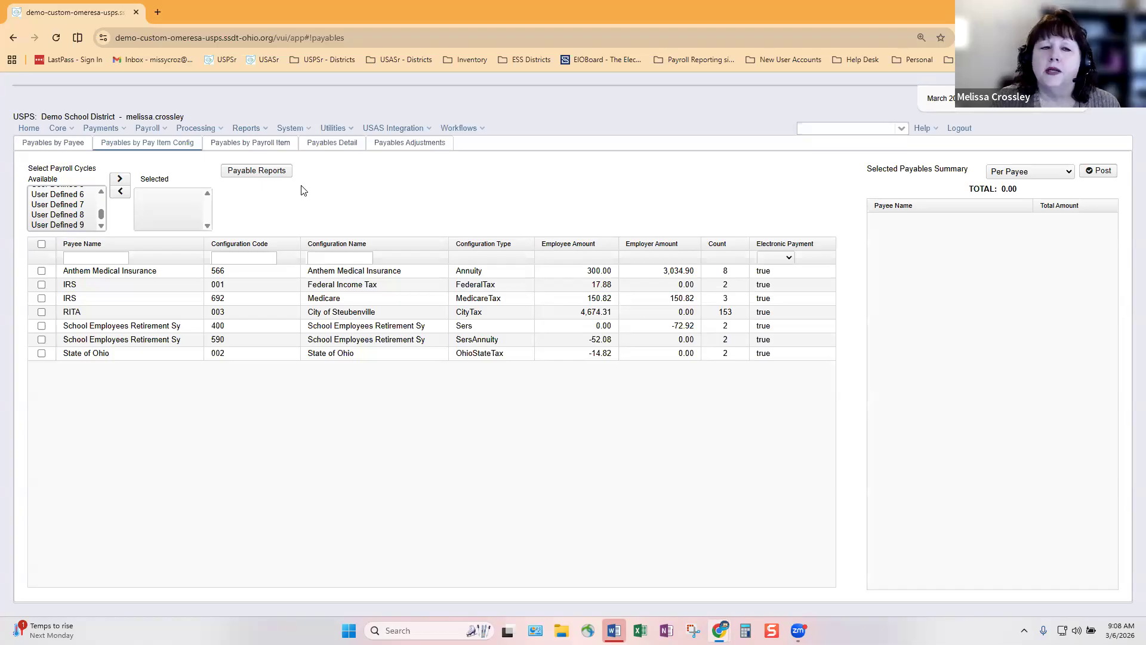
In the Payable Reports options, add configurations 001, 006 and 010, then remove them again
click(265, 174)
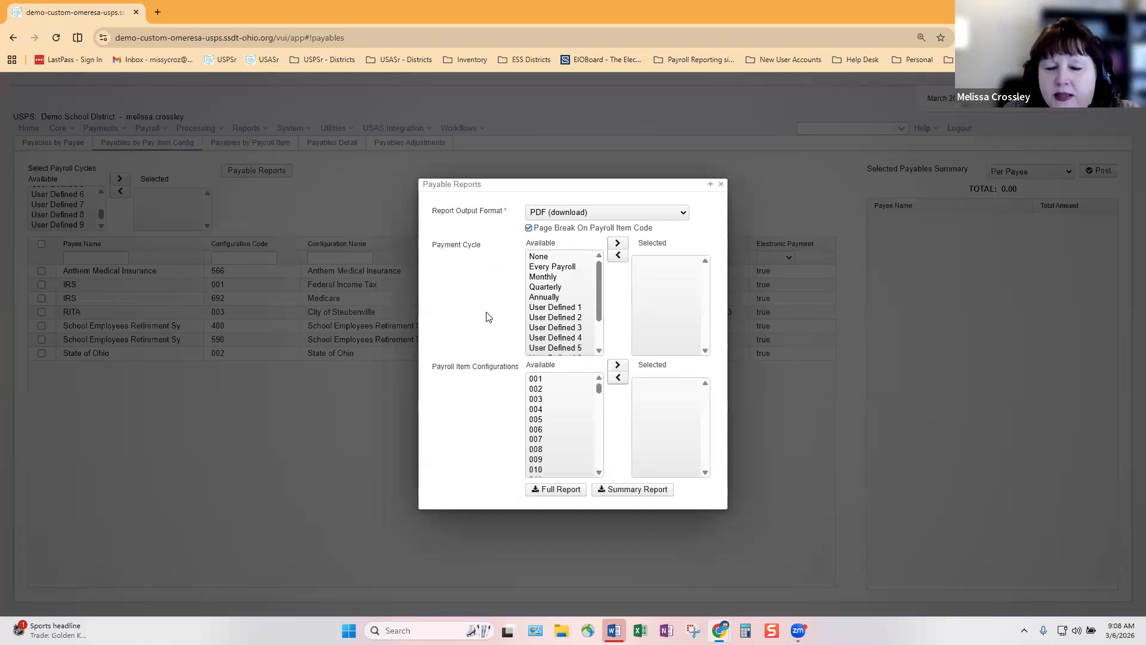
double_click(540, 380)
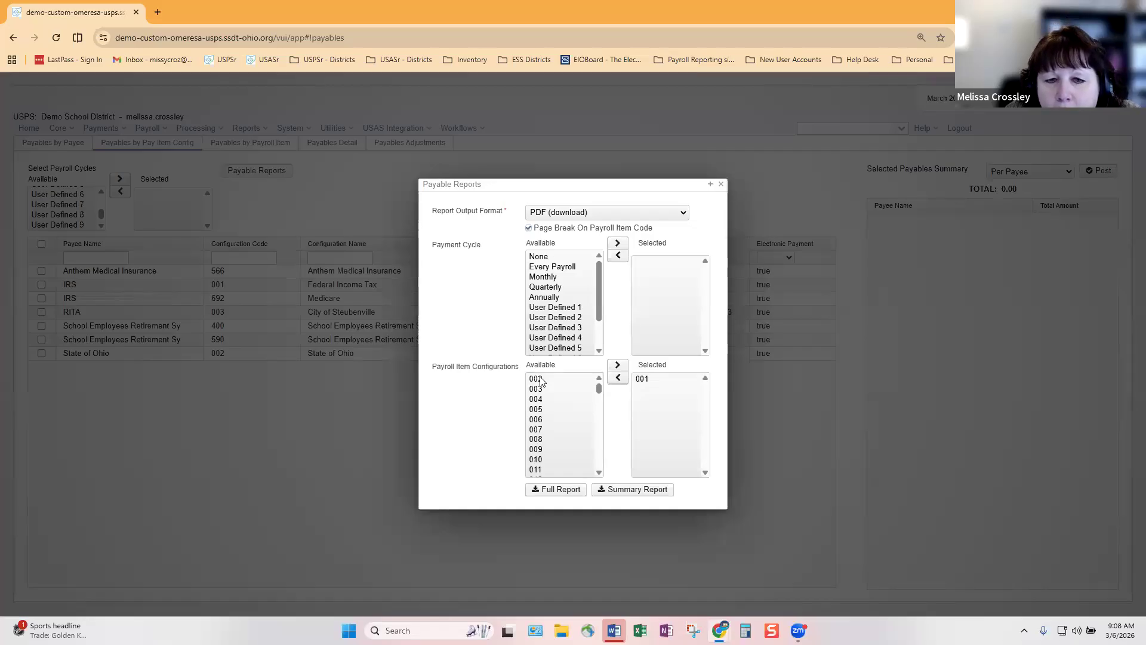
double_click(539, 419)
double_click(542, 448)
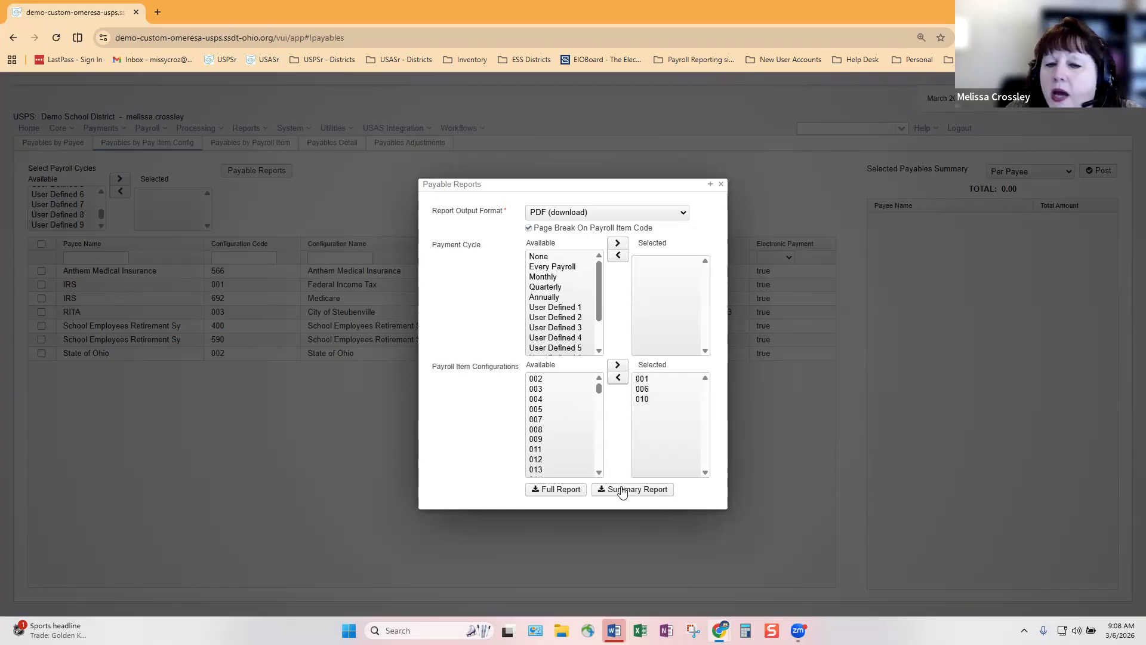
click(641, 379)
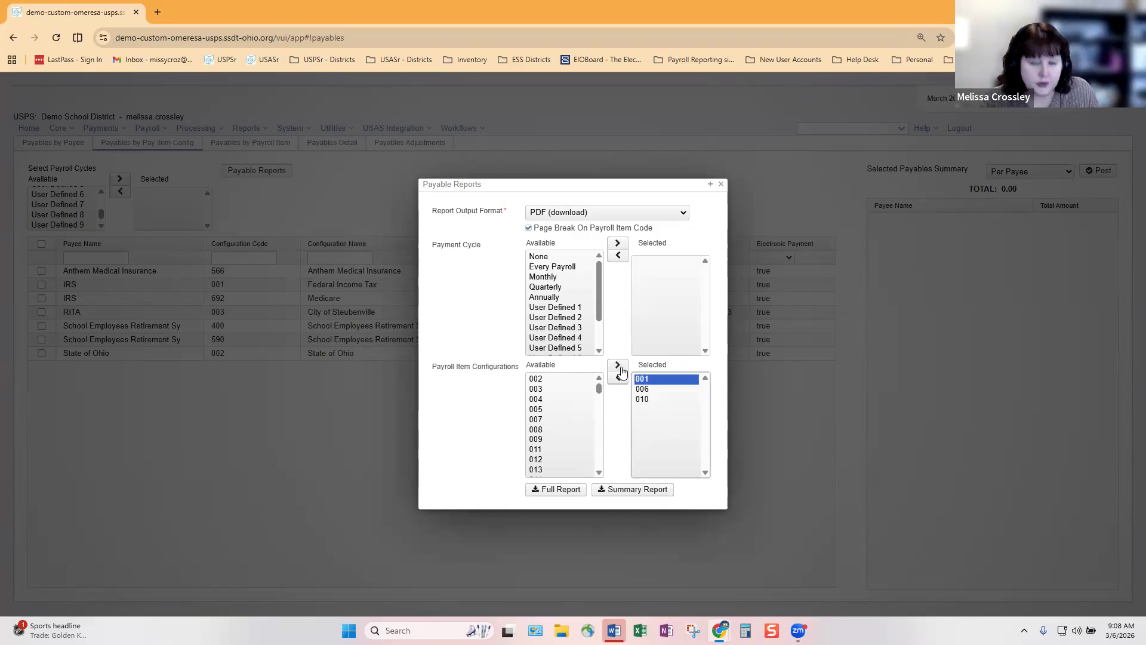
shift+click(646, 399)
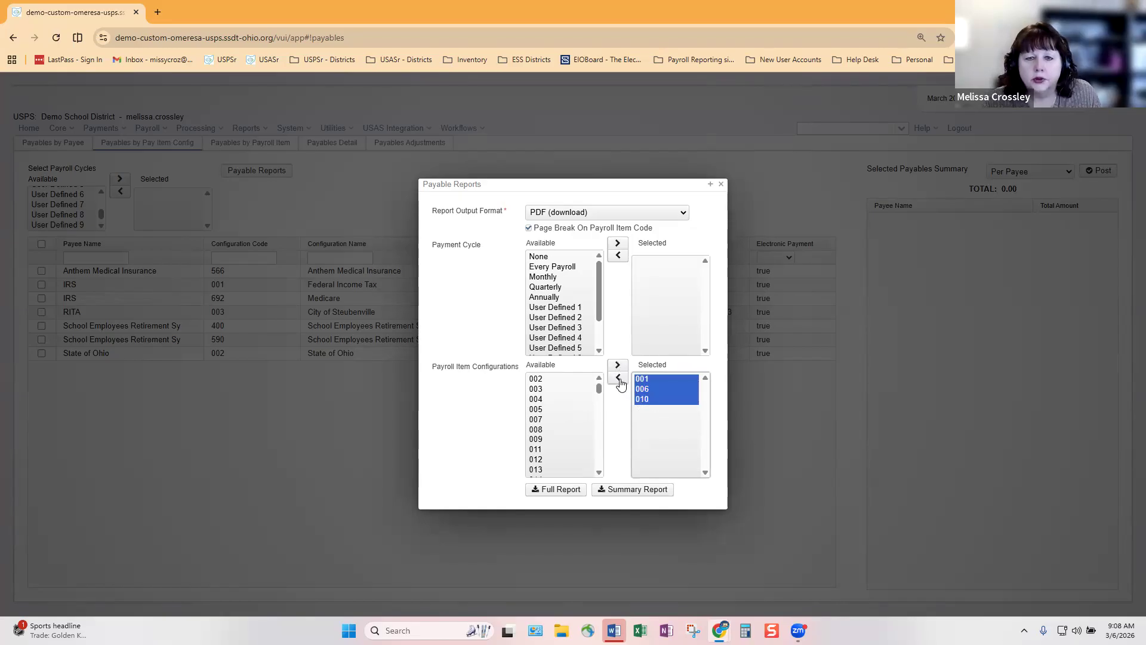
click(618, 379)
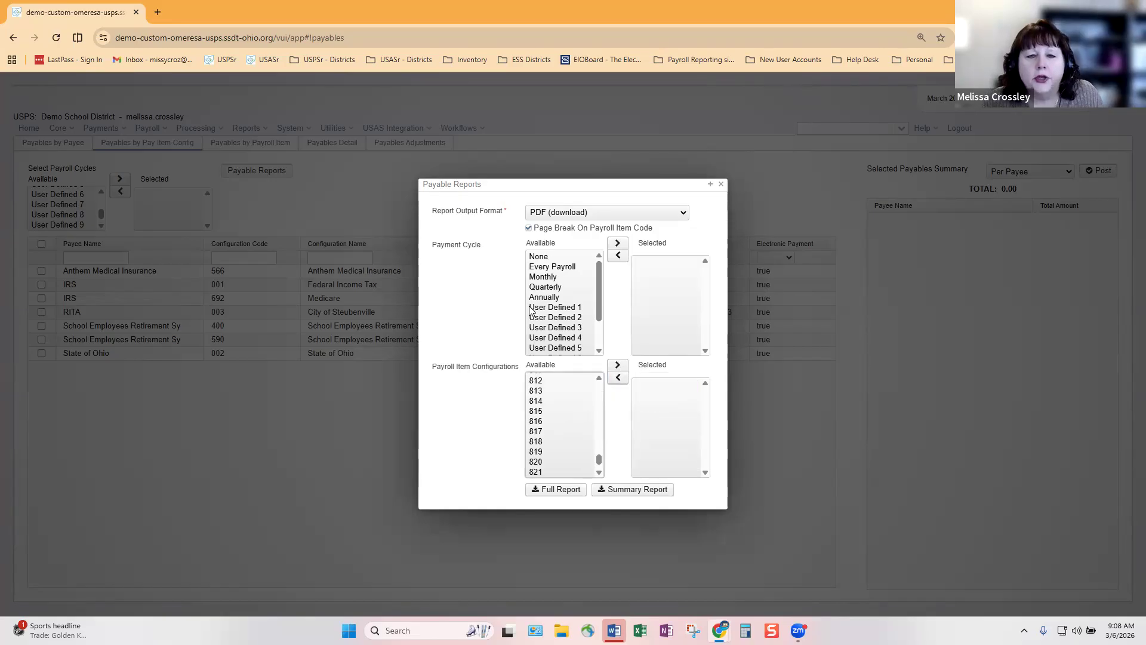
Add Every Payroll to the report cycles, close the dialog, and sort payables by Configuration Code
double_click(548, 266)
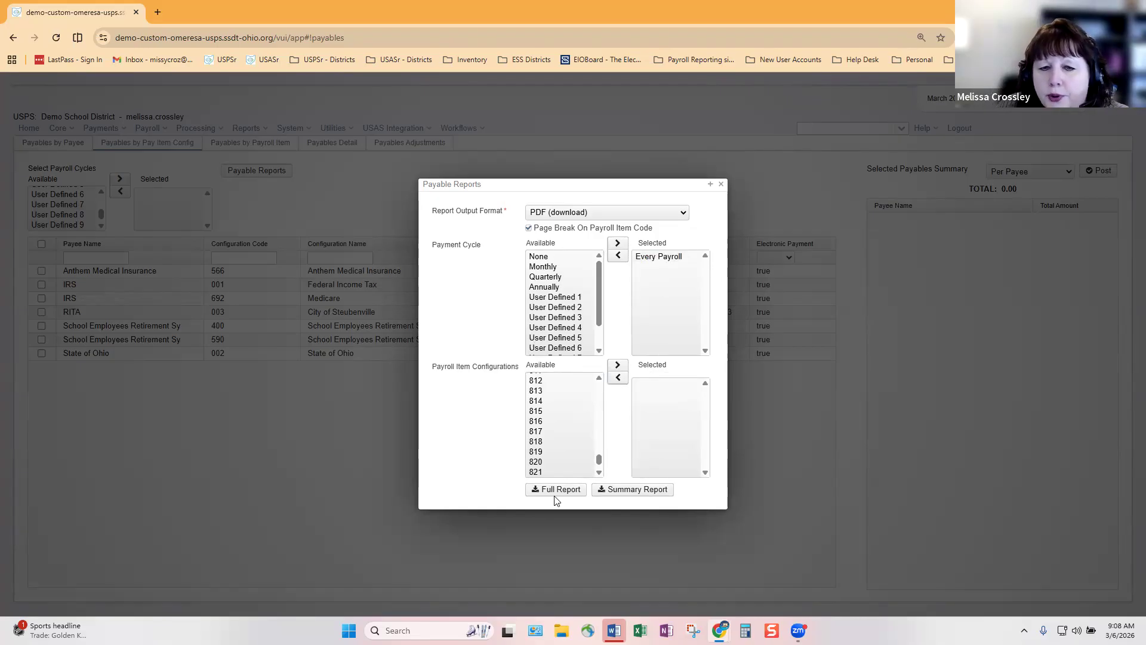
click(721, 185)
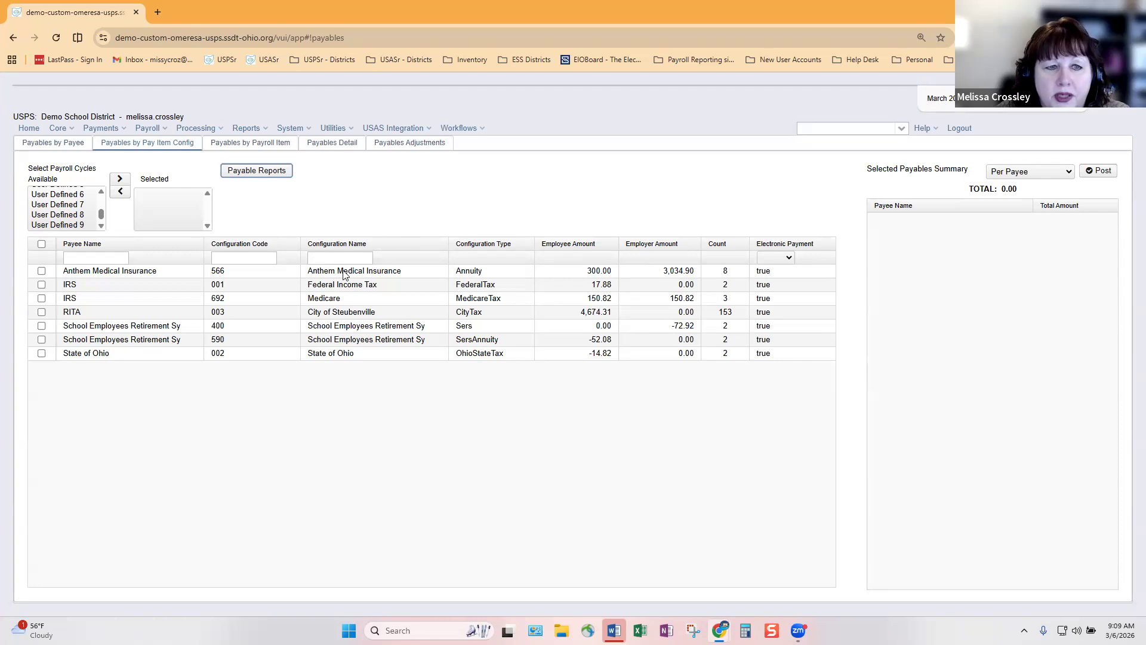
click(286, 244)
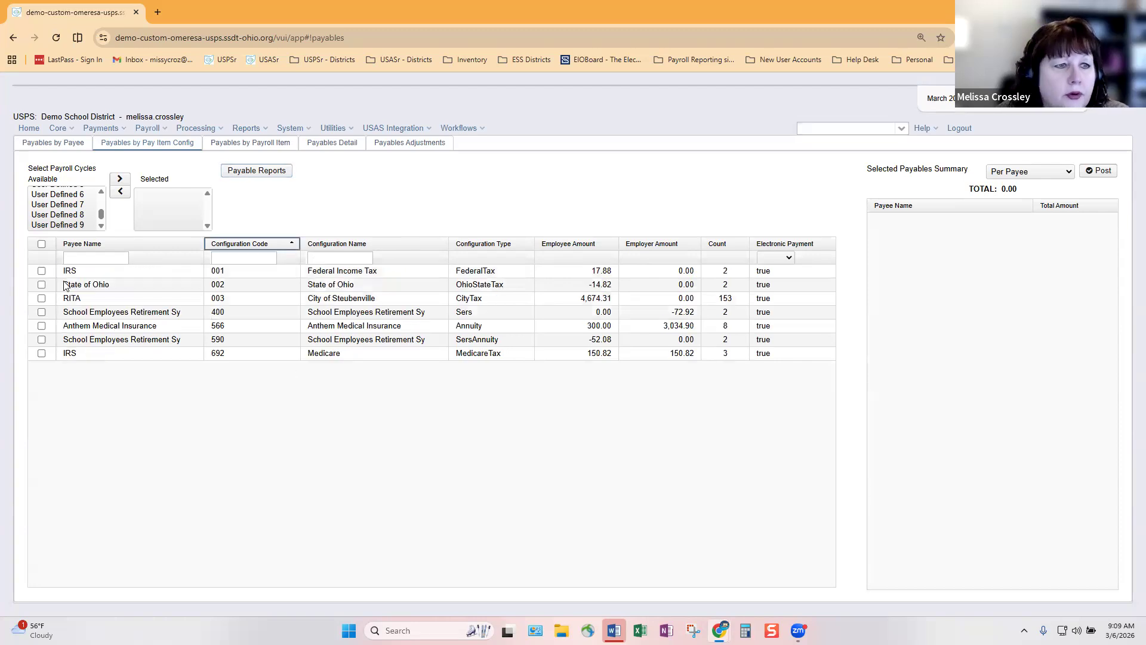
Toggle the IRS 001, IRS 692 Medicare and select-all checkboxes, ending with no payables marked
click(42, 271)
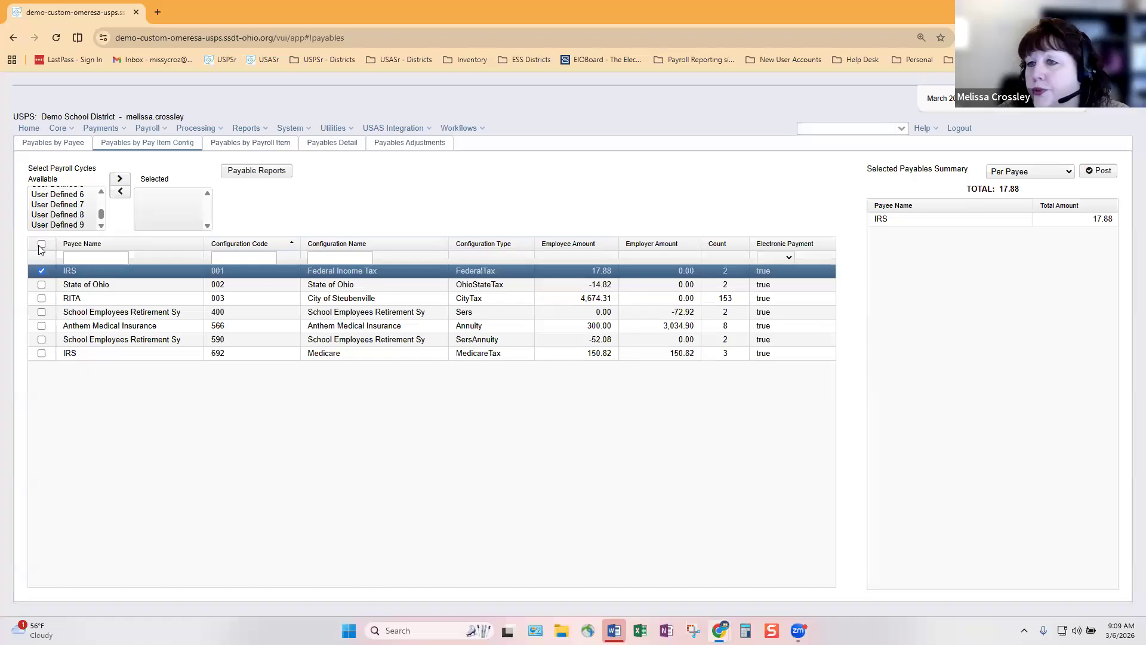
click(41, 244)
click(41, 244)
click(41, 271)
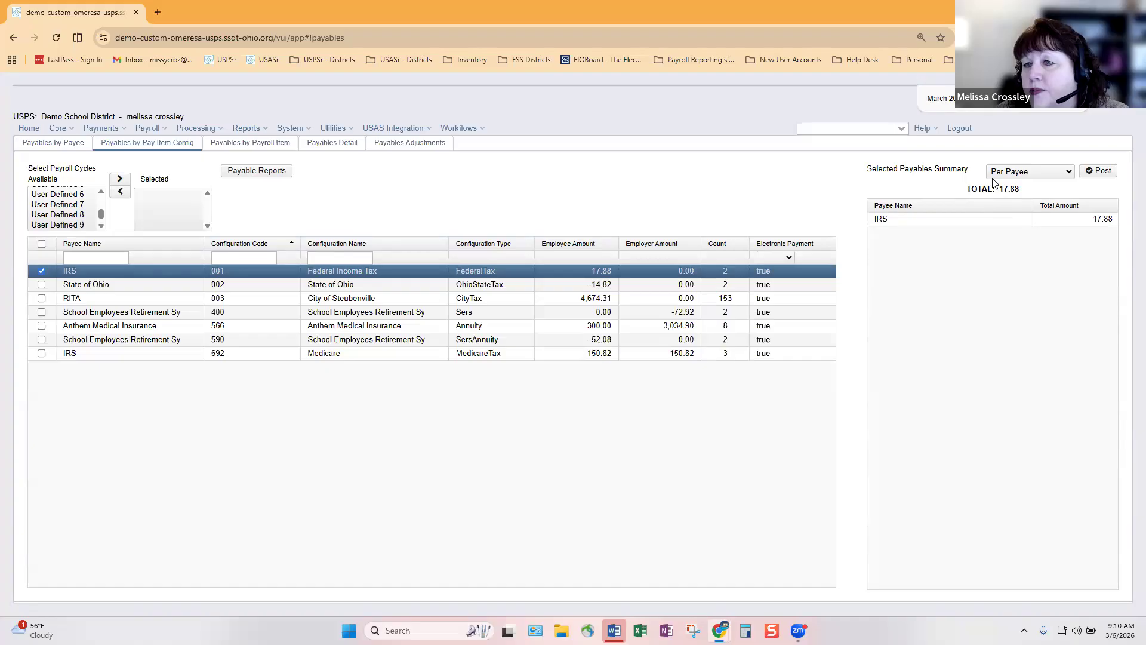
click(41, 354)
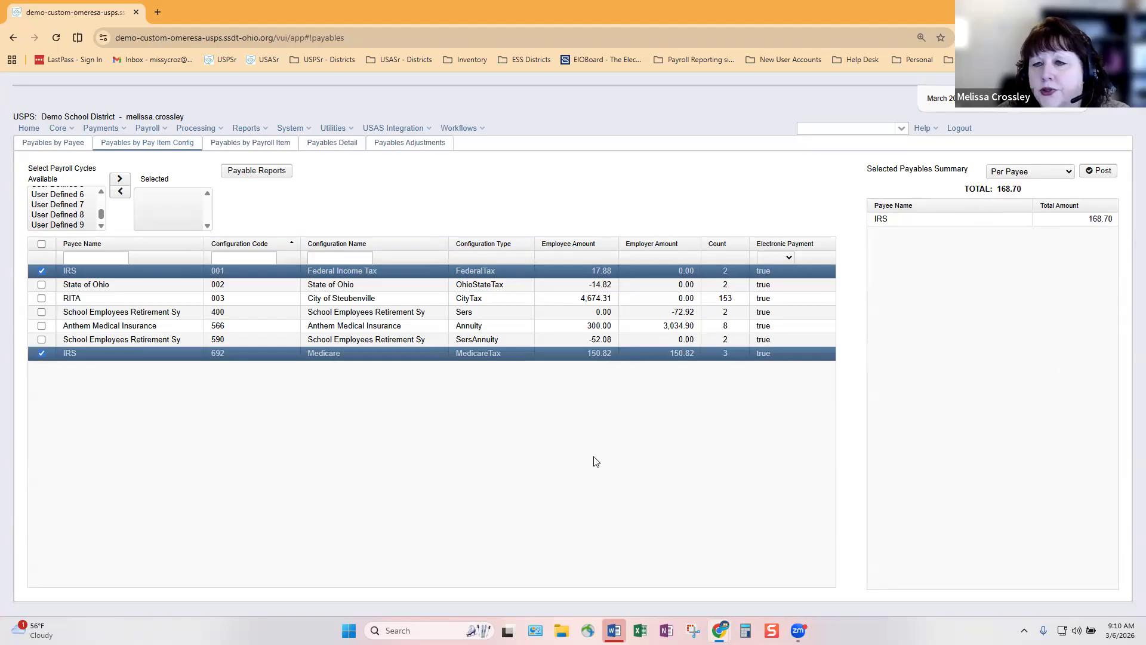
click(42, 271)
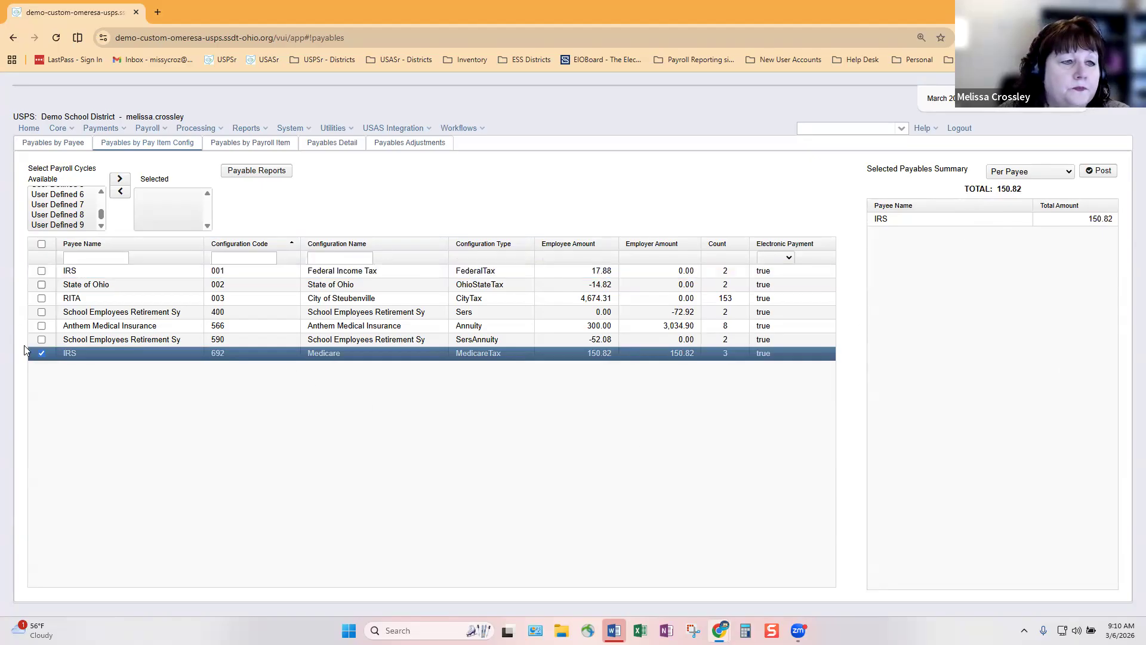
click(42, 353)
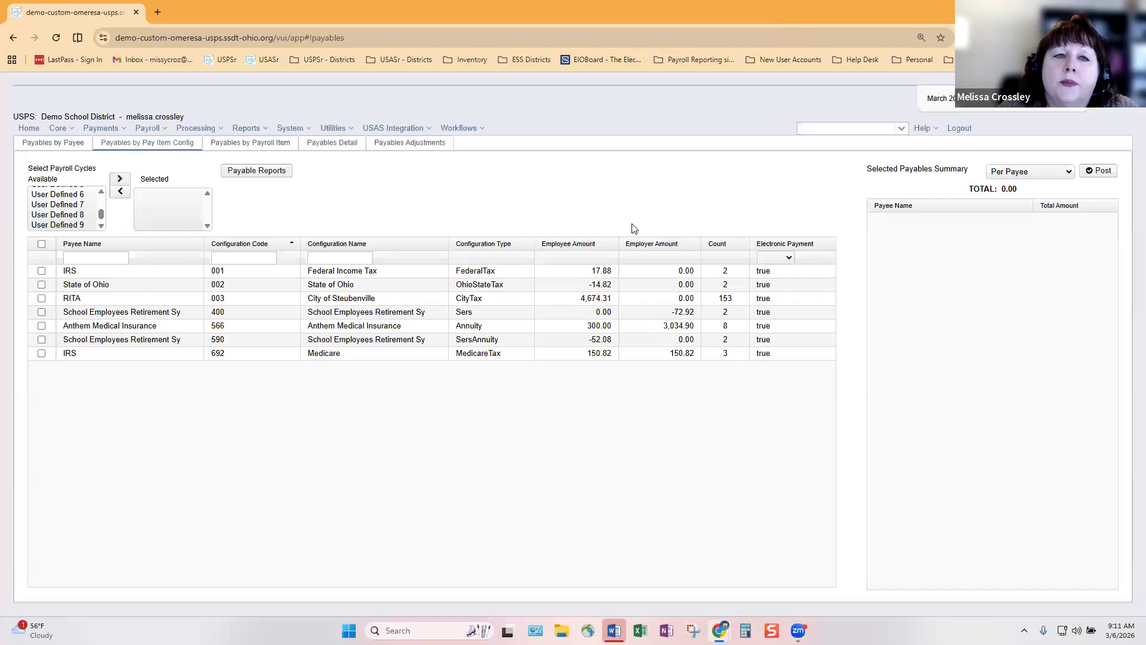
Start a new payables adjustment for the employee on the SERS Annuity 590 payroll item
click(434, 150)
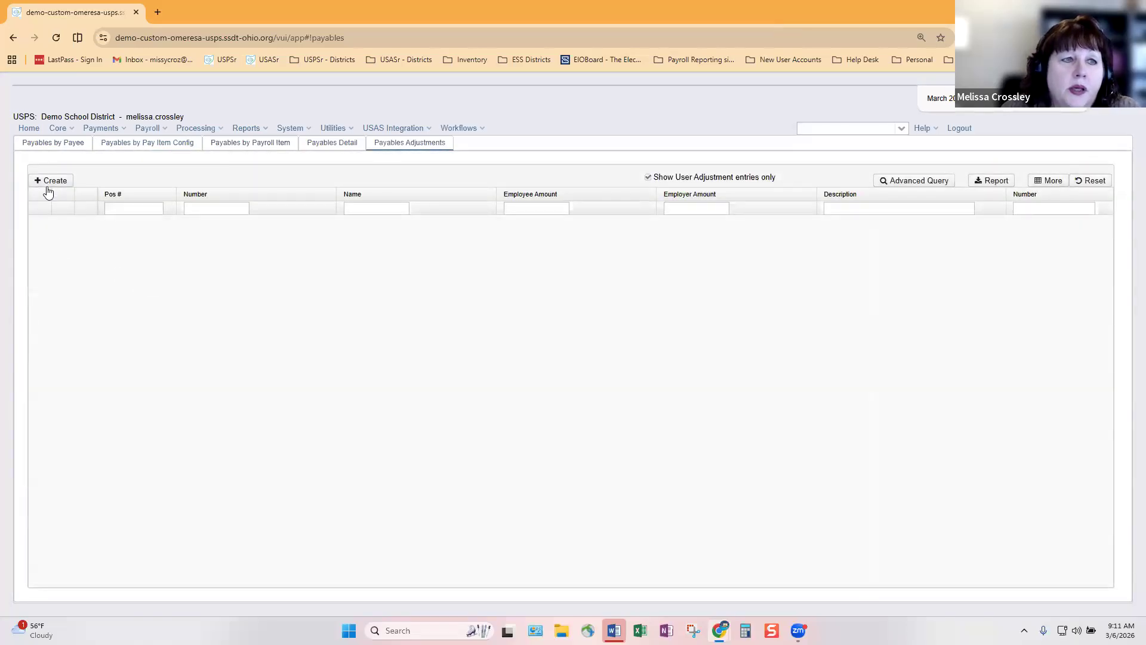
click(50, 180)
click(117, 152)
text(cross)
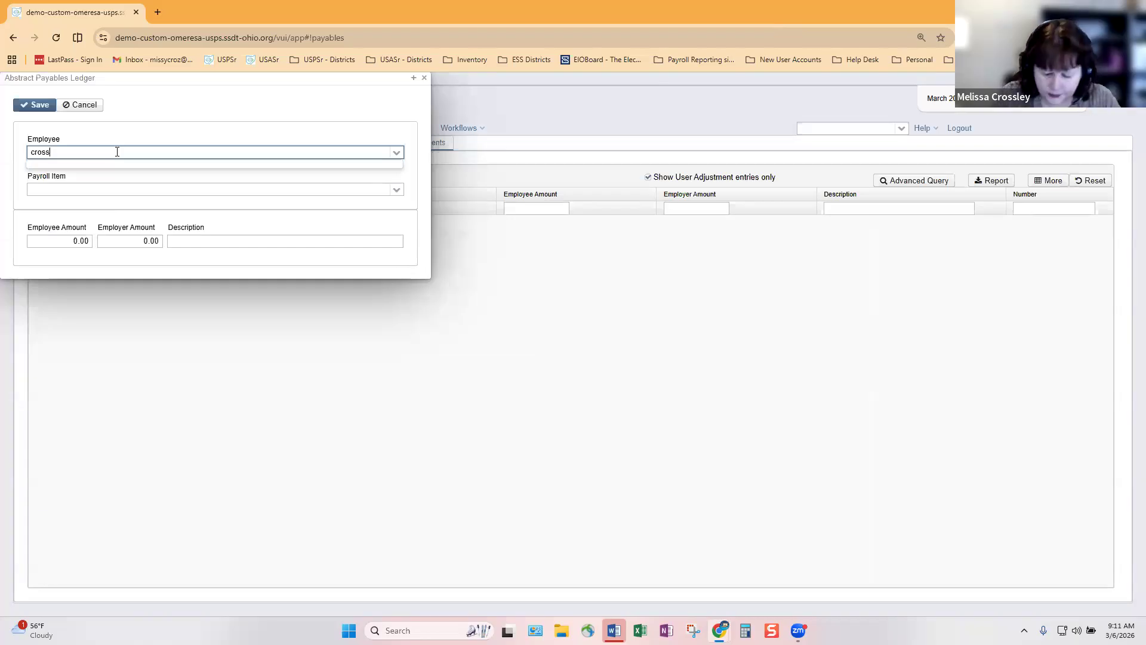
key(BackSpace)
key(BackSpace)
key(BackSpace)
key(BackSpace)
key(BackSpace)
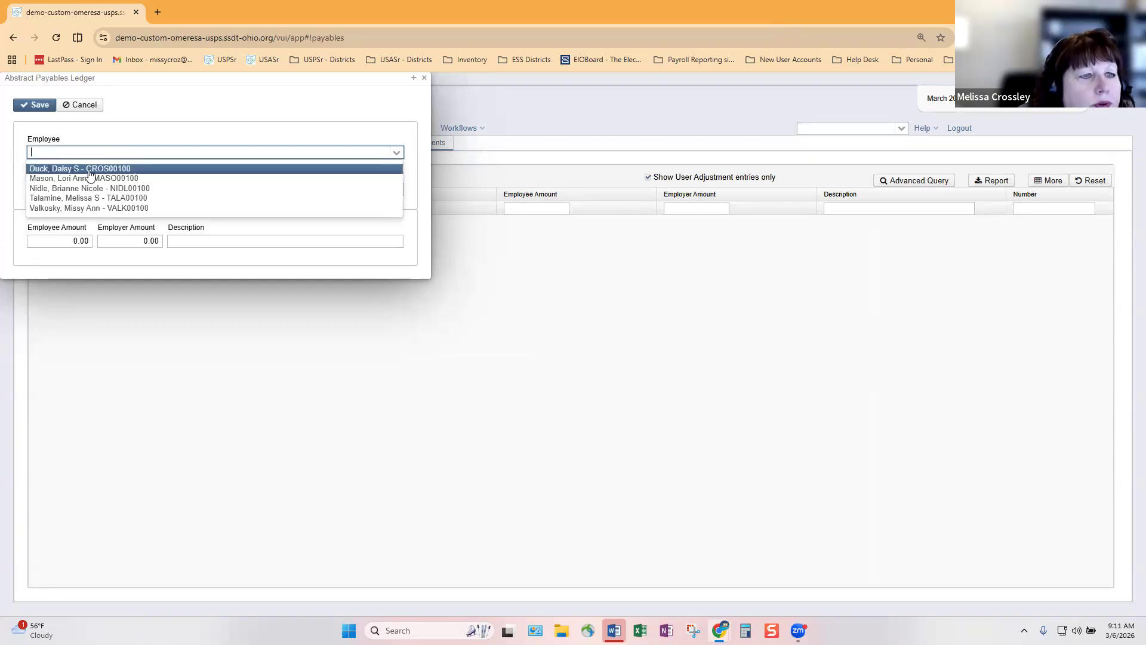
click(93, 197)
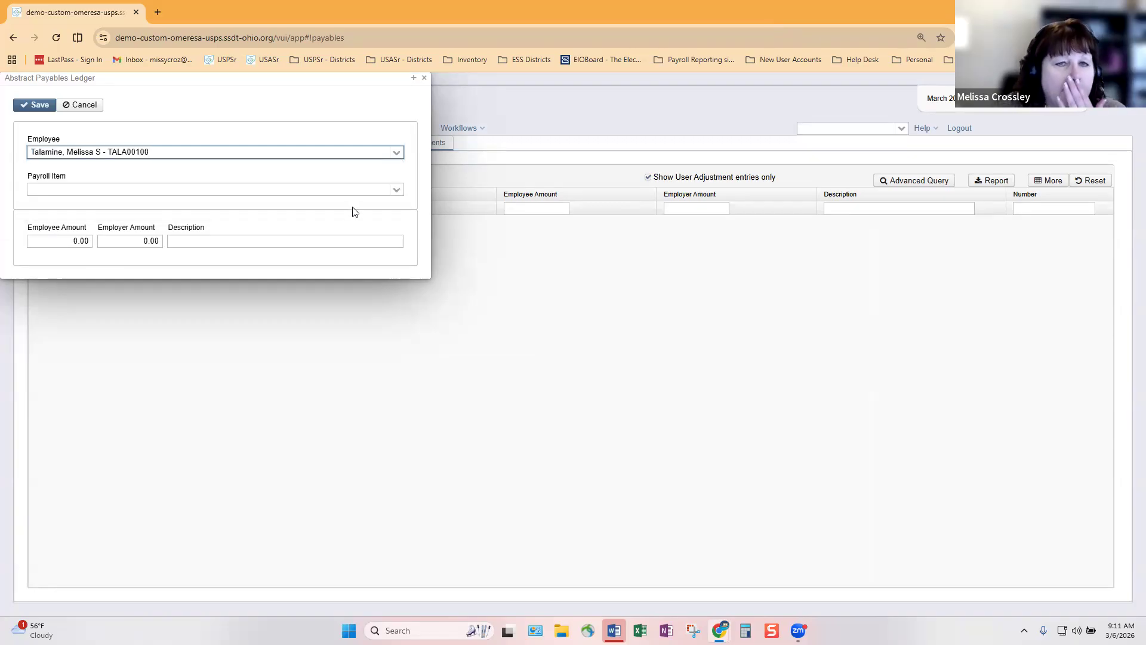
click(396, 191)
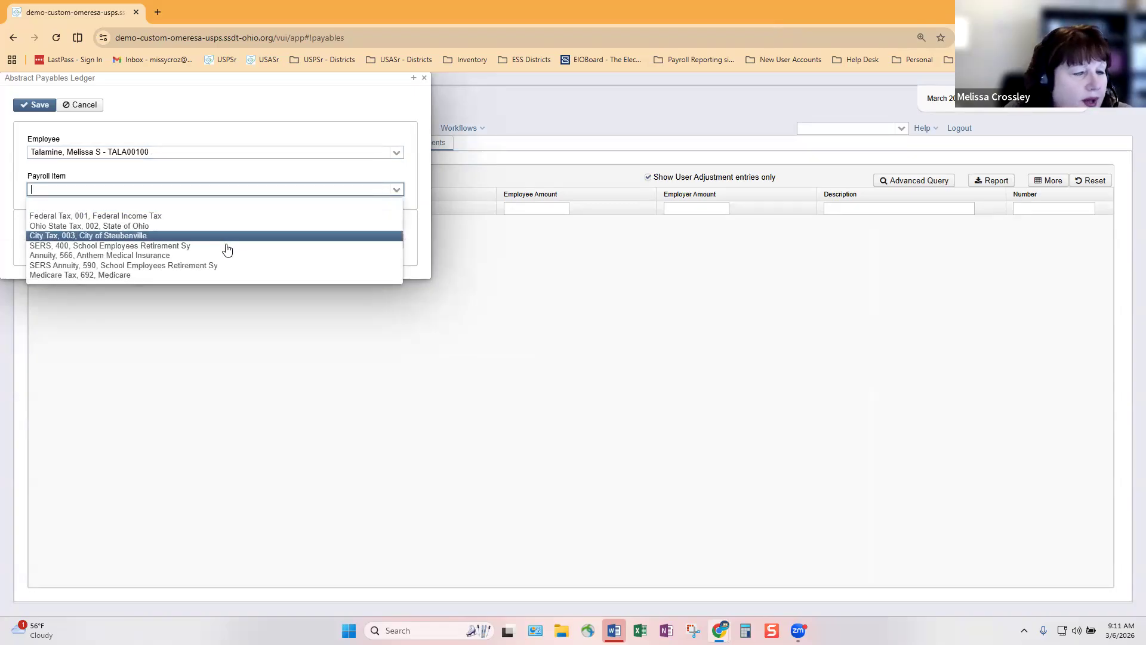
click(251, 265)
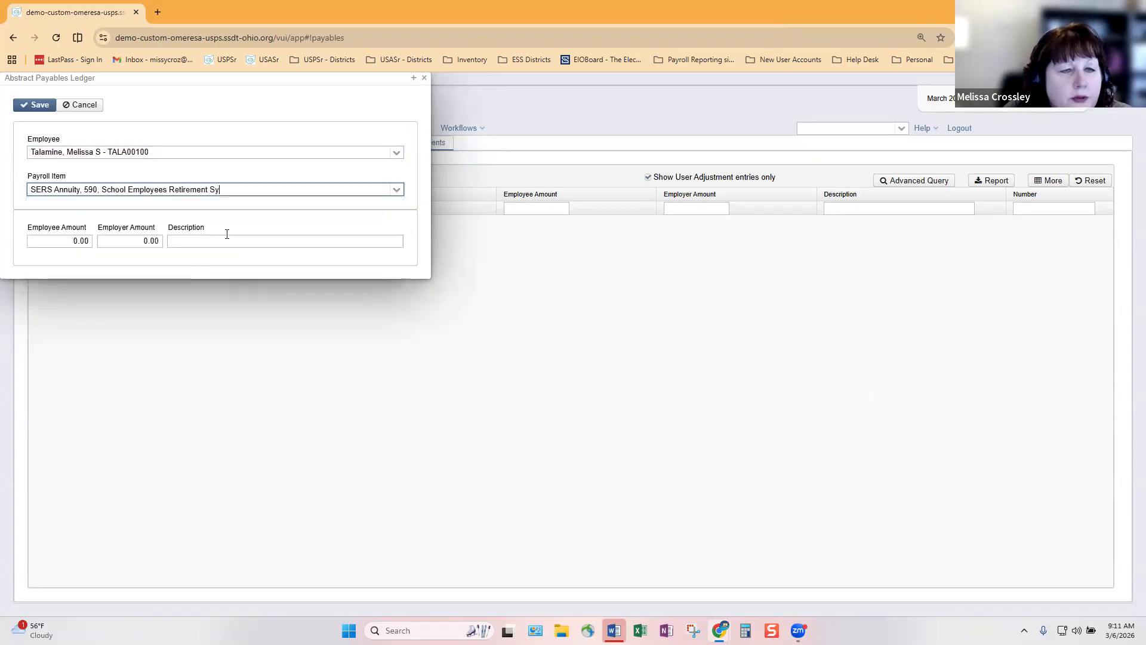
Enter employee amount 50 with description 'Offset refund' and save the adjustment
click(68, 242)
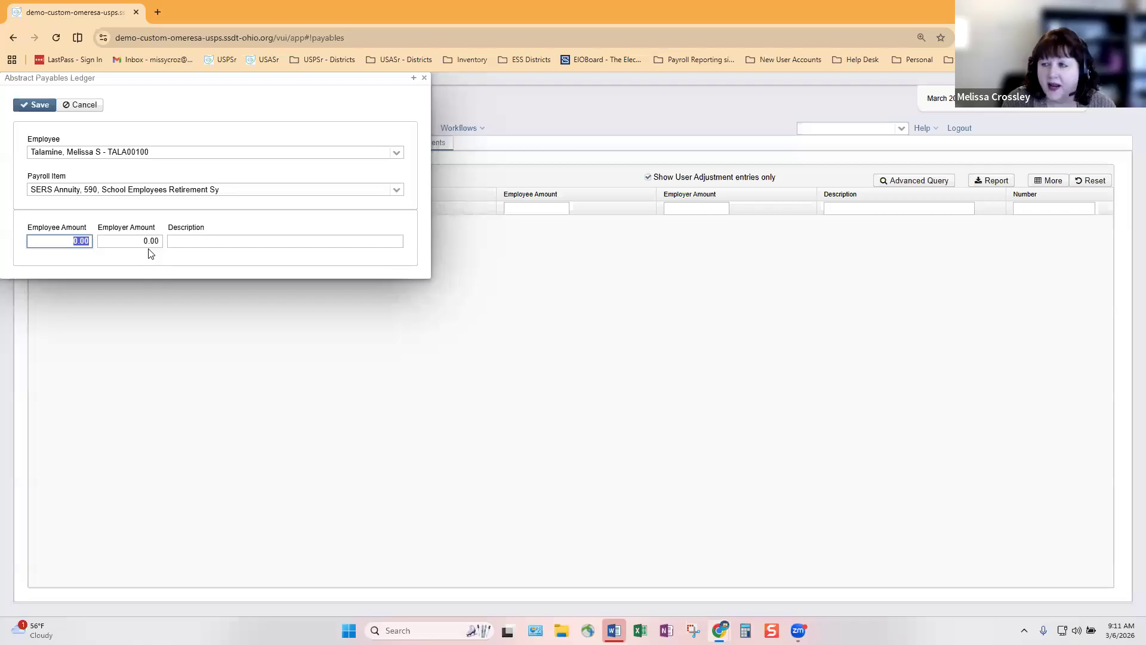
text(50)
key(Tab)
key(Tab)
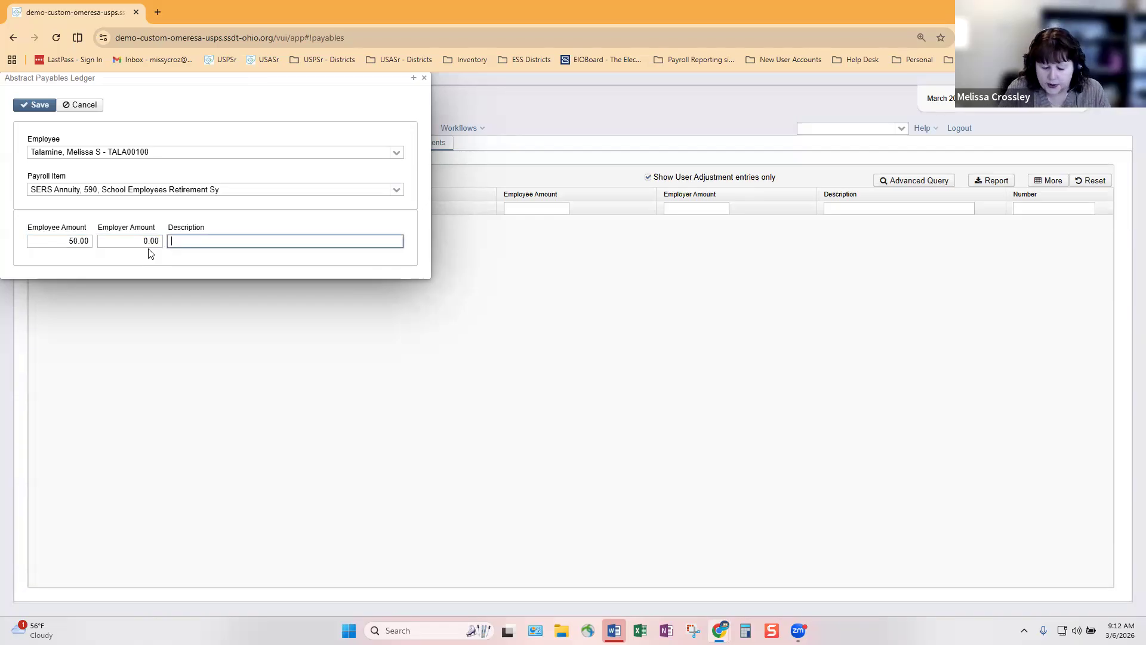
text(Offset)
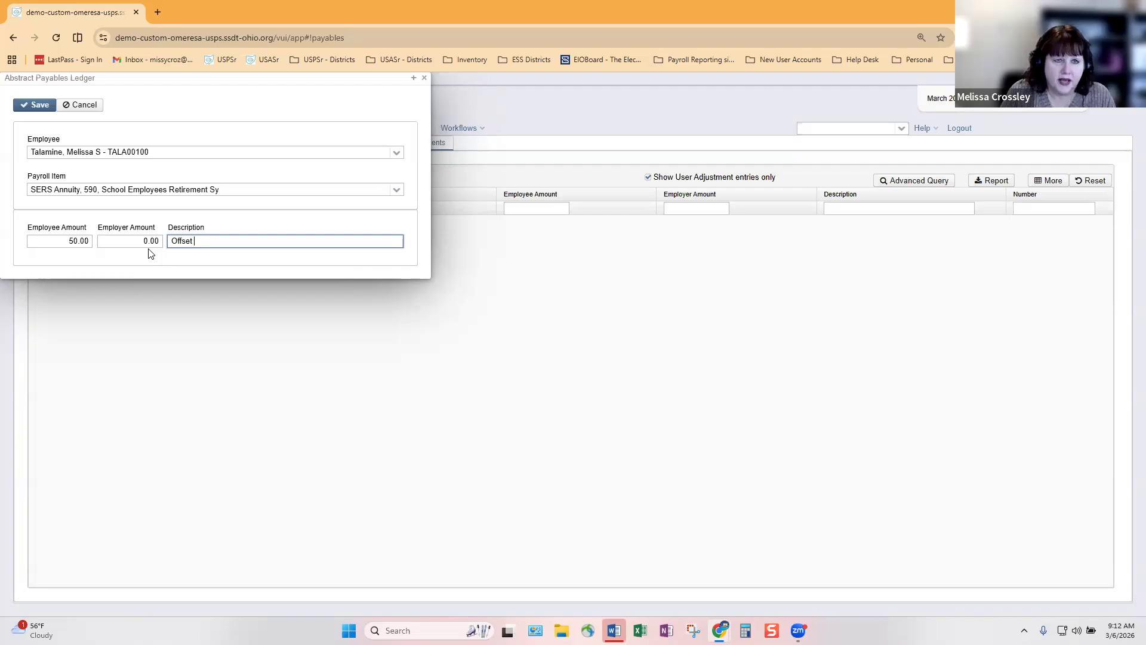
text( refund)
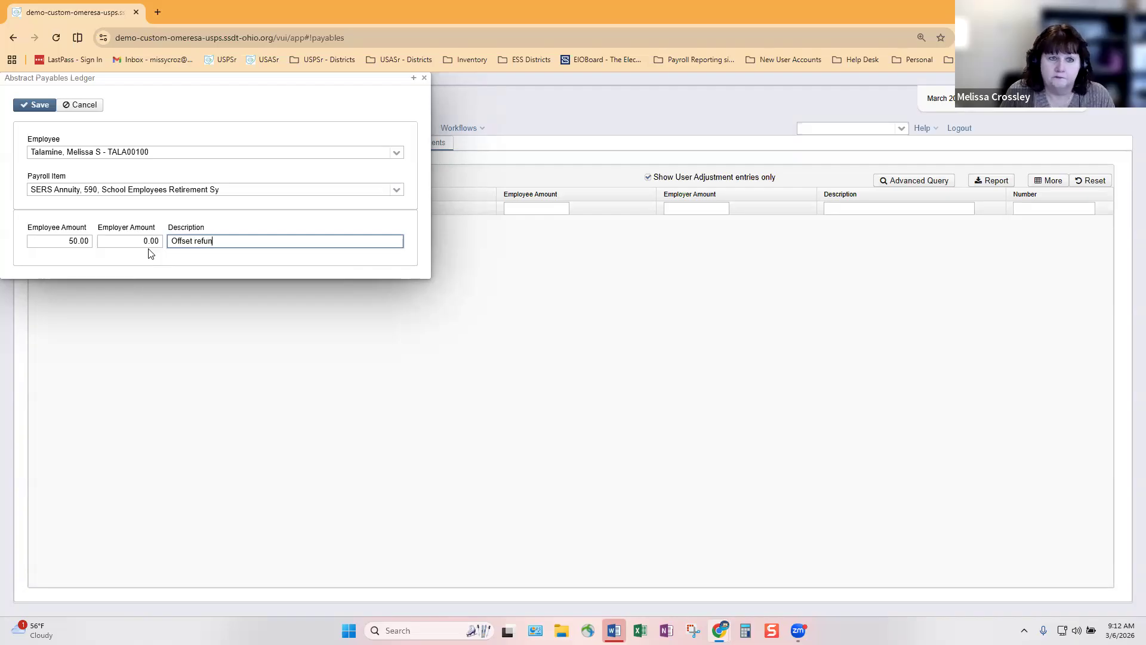
click(39, 105)
Close the adjustment entry panel and switch to the Payables Detail list
click(424, 78)
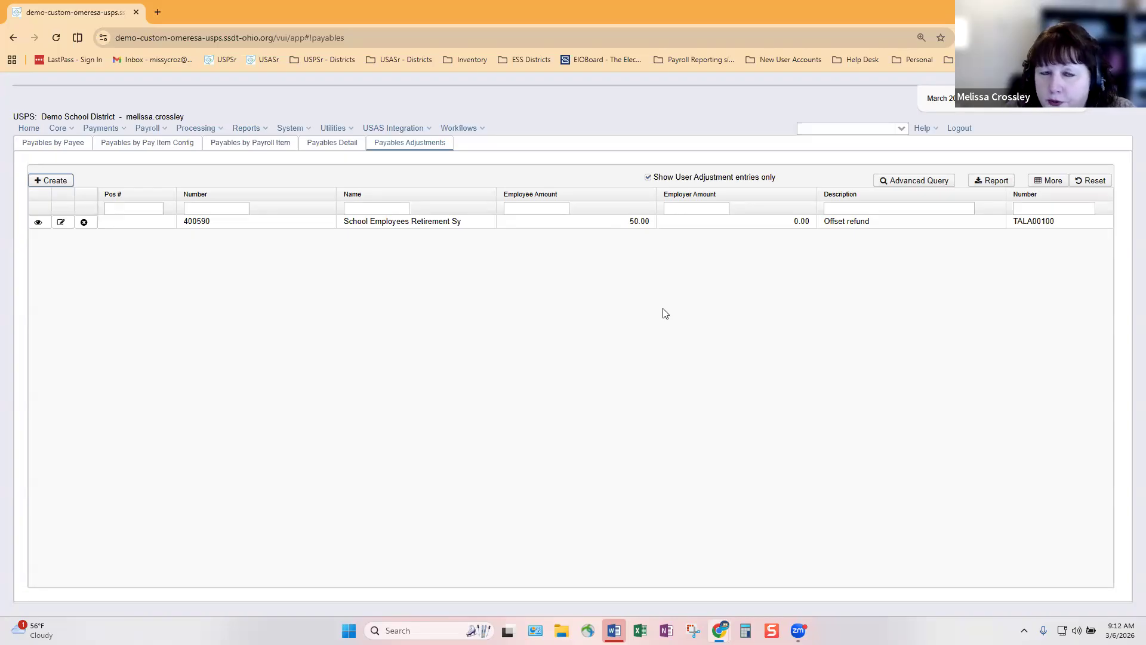
click(319, 151)
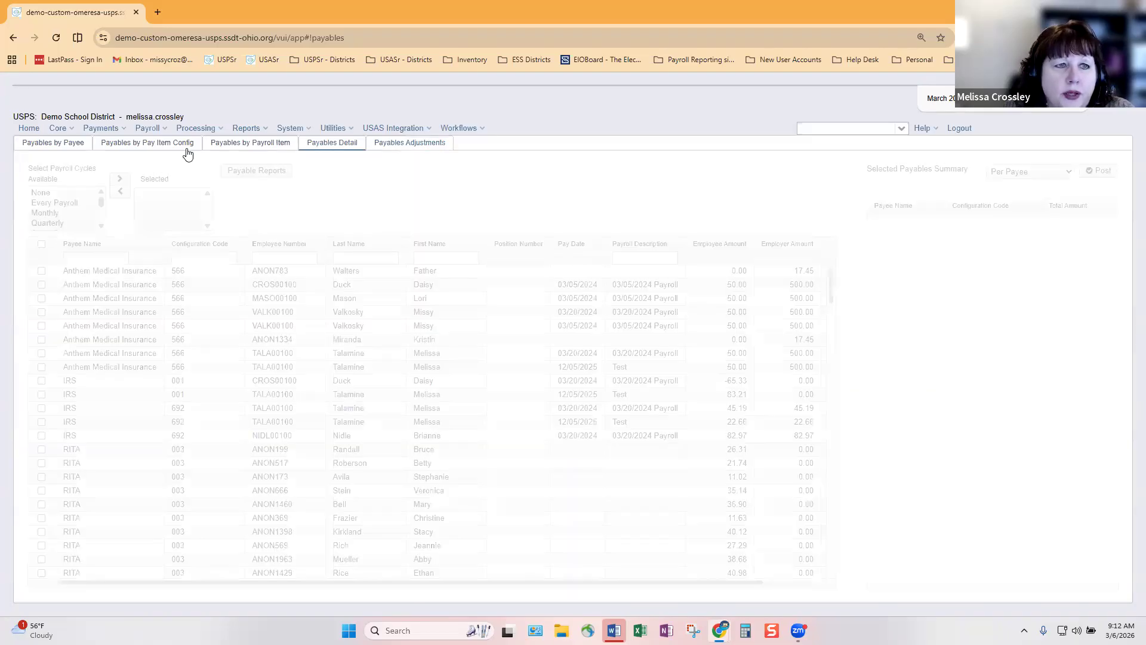
Filter Payables Detail by the employee's last name and configuration code 590, then open Payables Adjustments
click(188, 153)
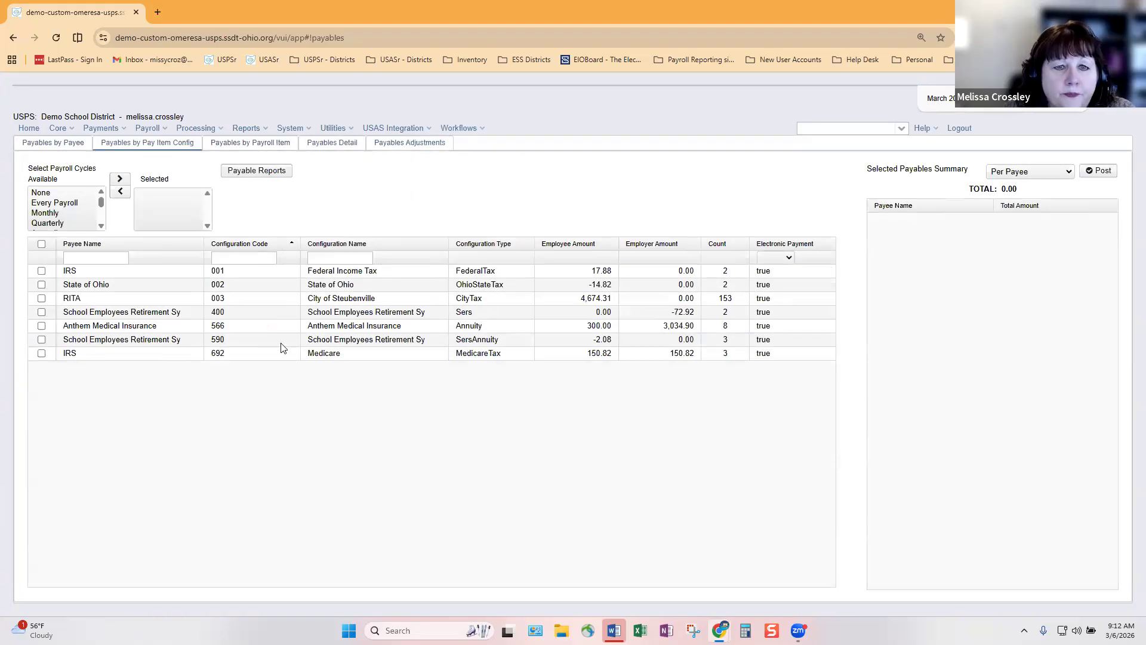
click(330, 148)
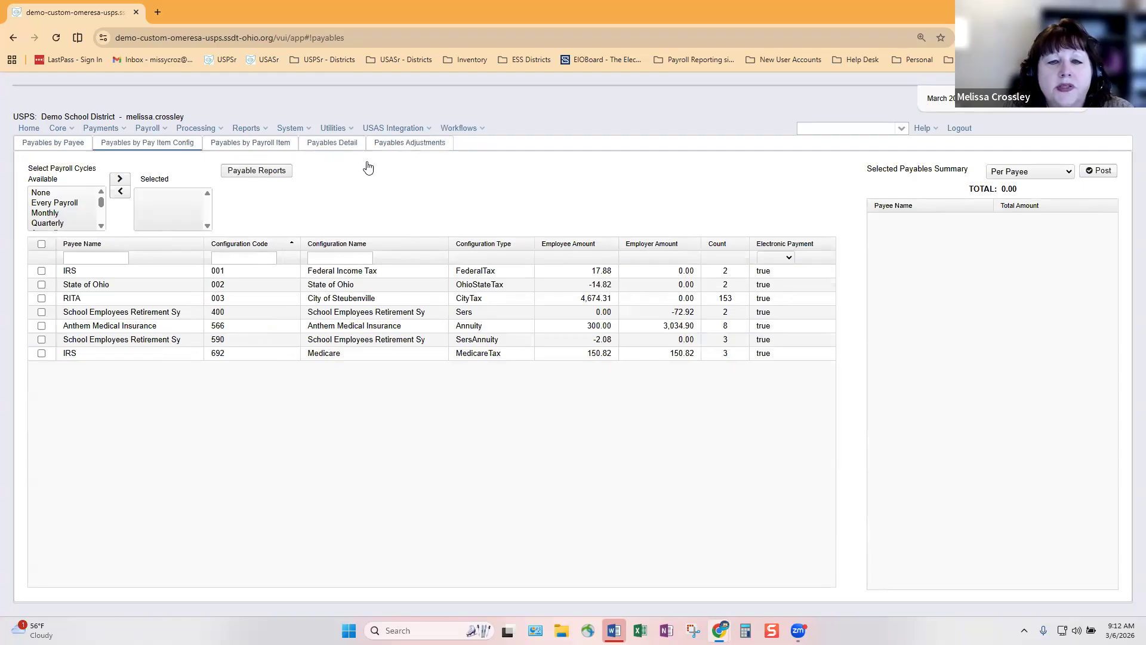
click(374, 256)
text(tala)
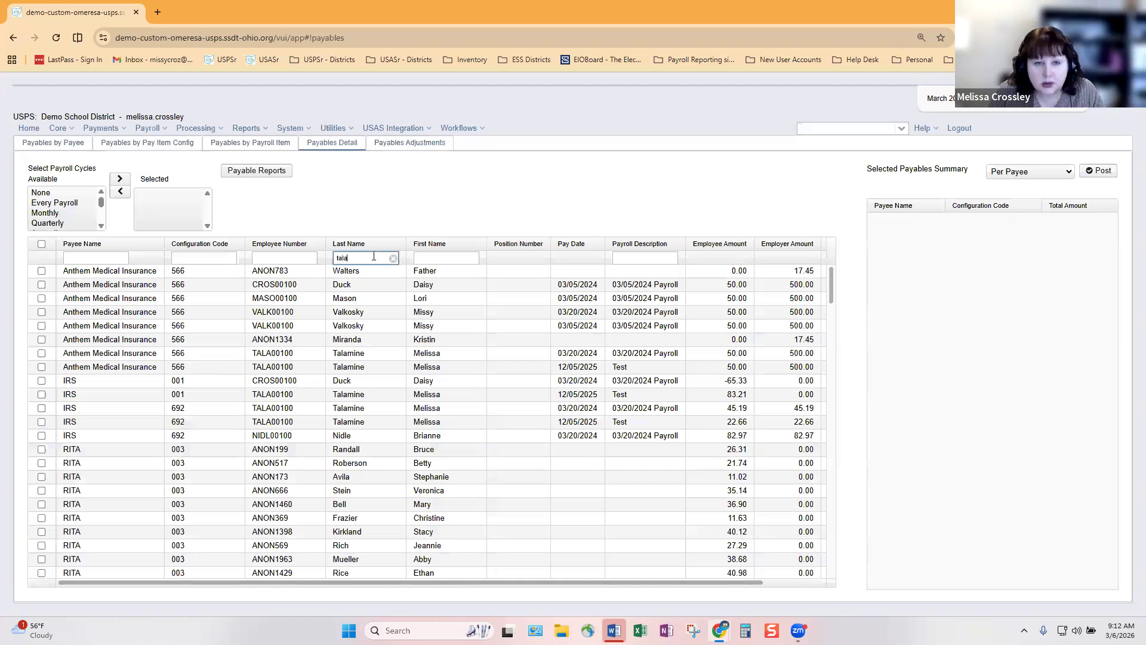
click(220, 257)
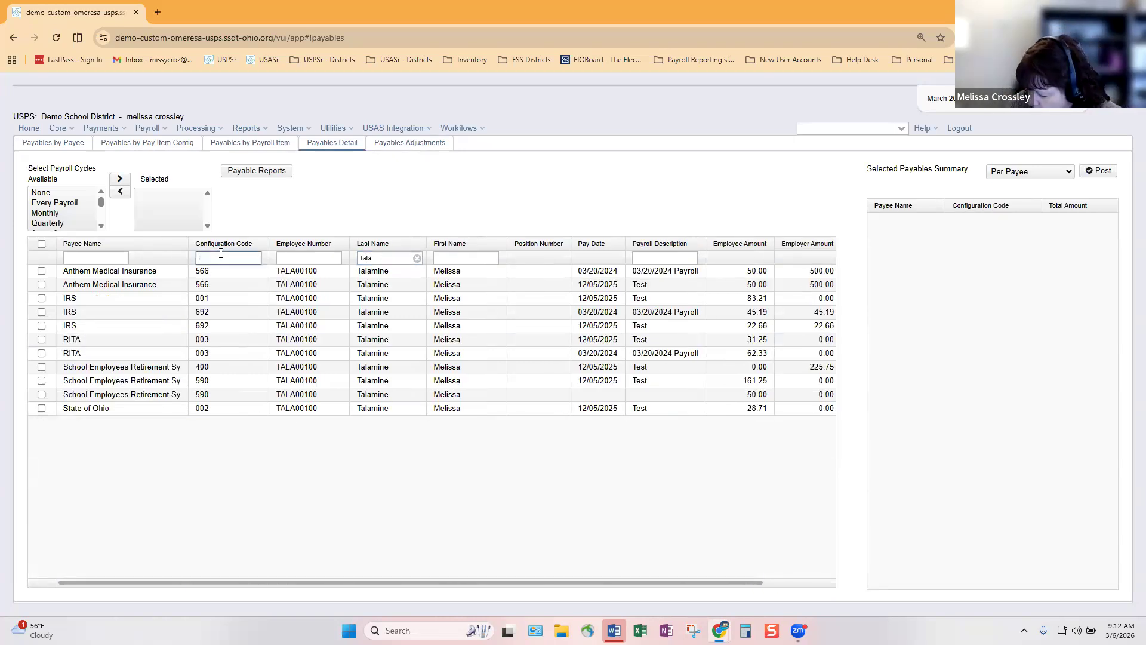
text(590)
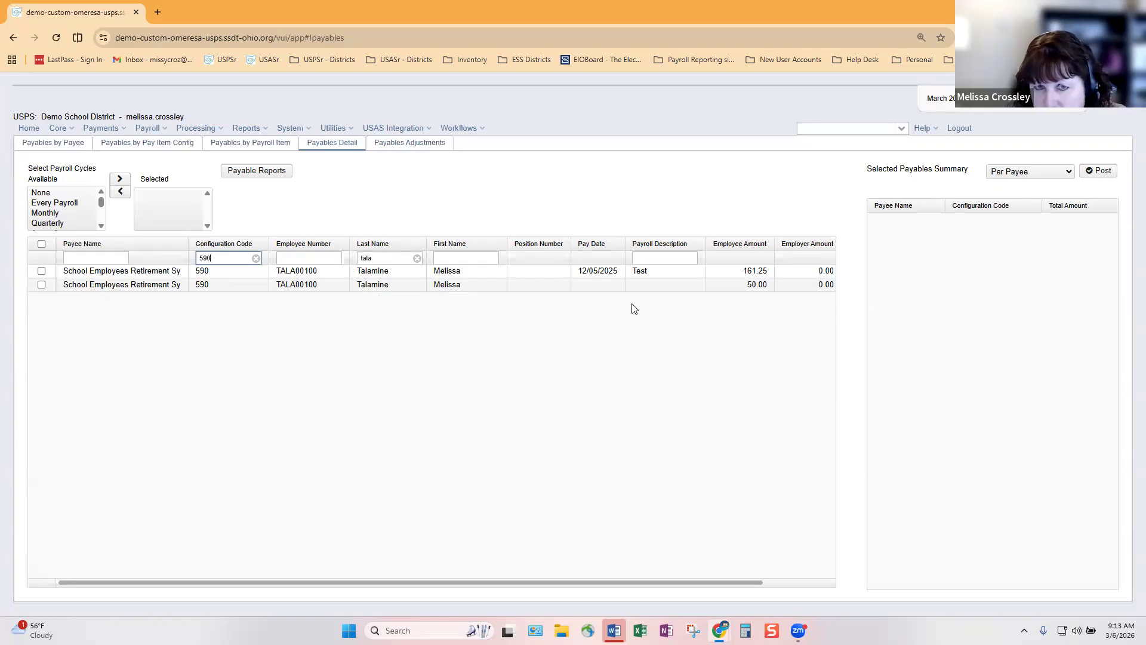
click(429, 148)
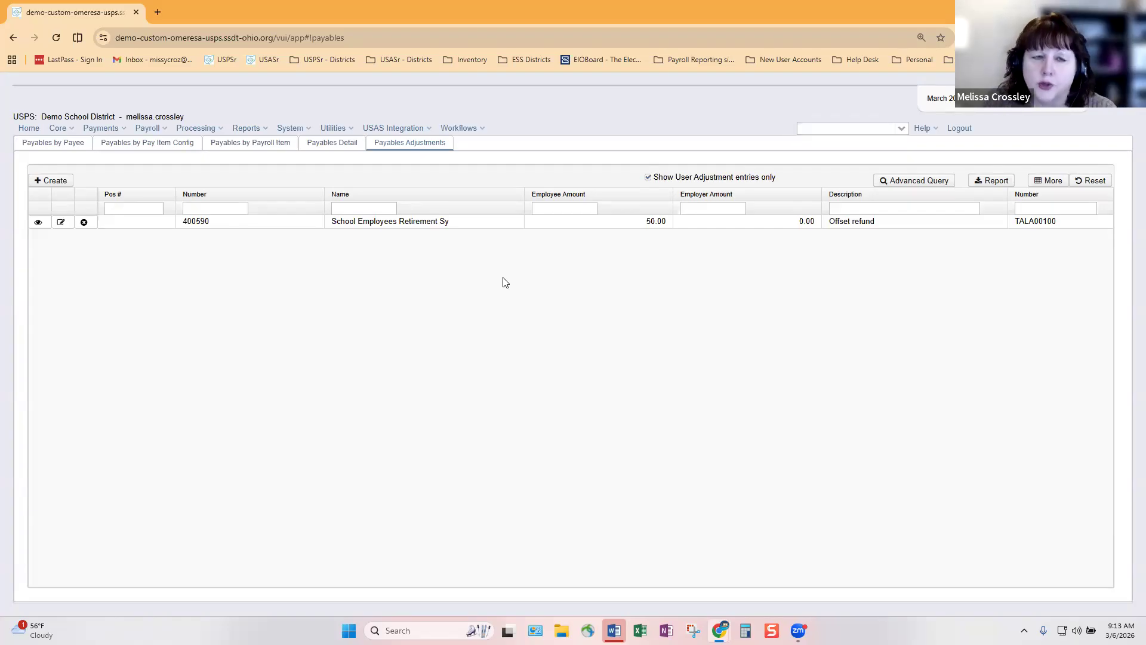
key(XF86AudioRaiseVolume)
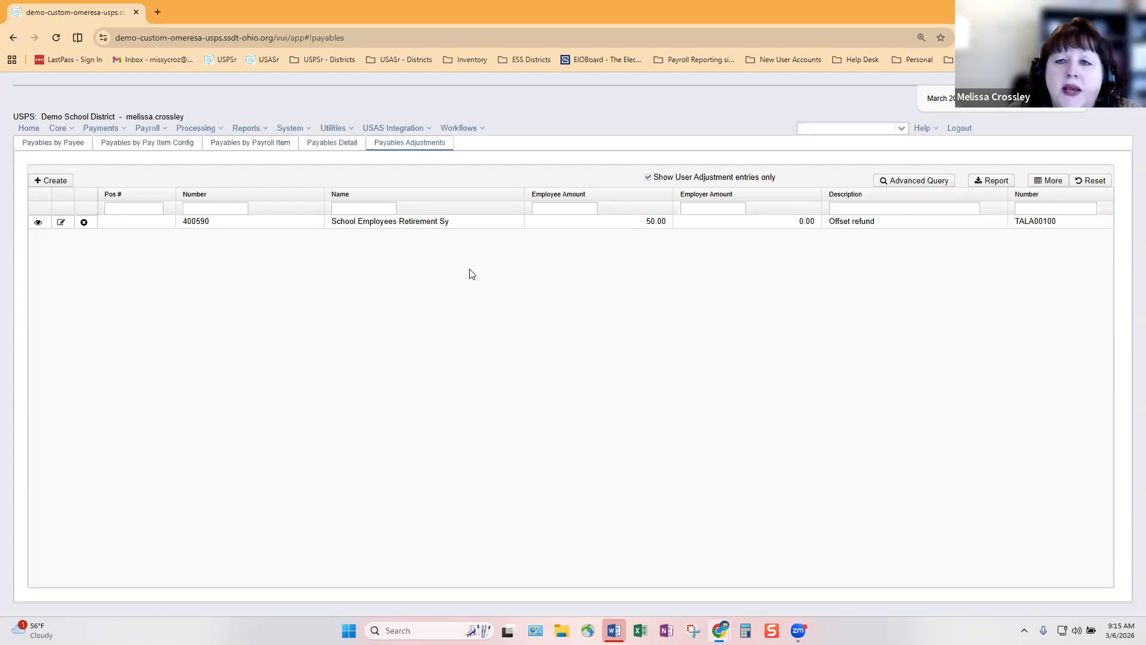
click(179, 150)
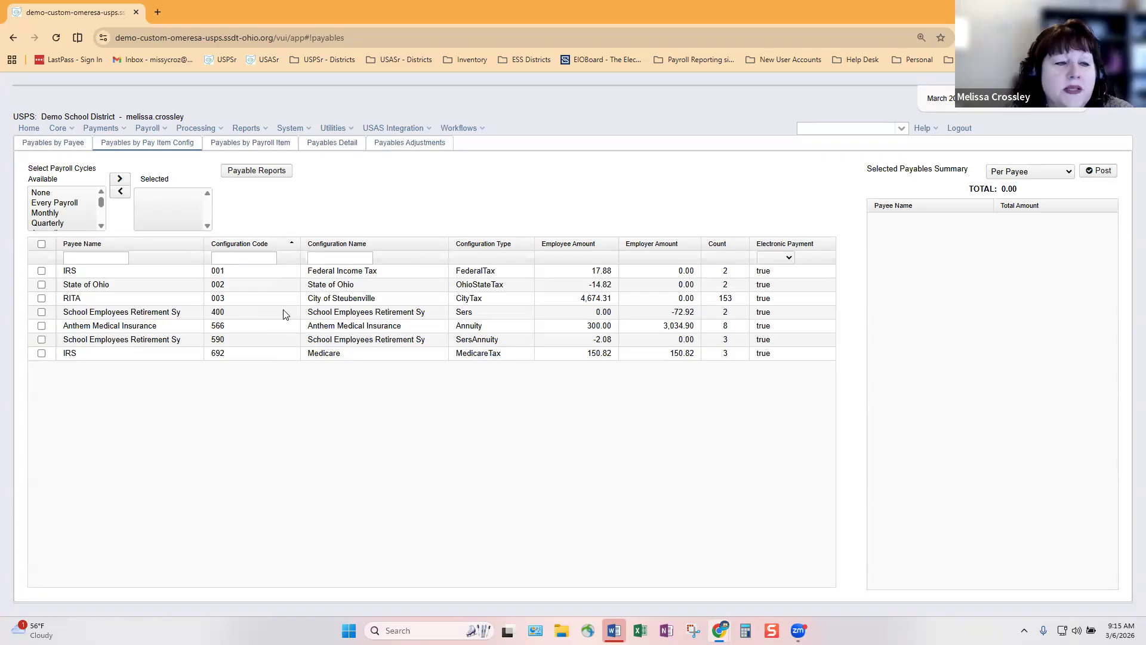
click(42, 270)
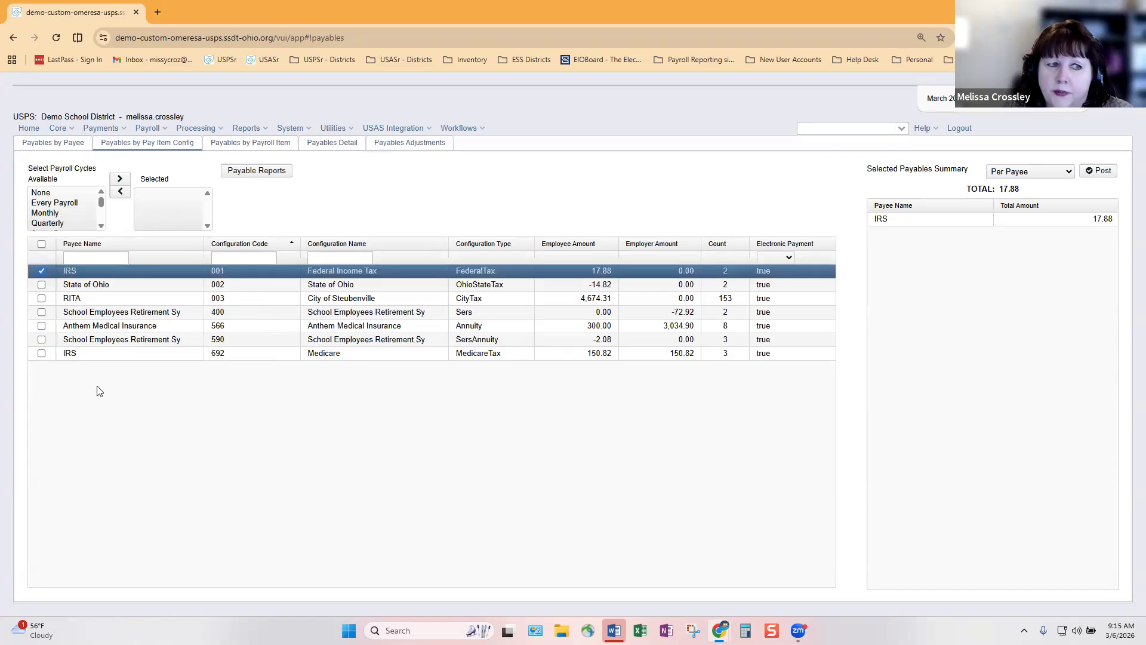
click(42, 271)
click(41, 339)
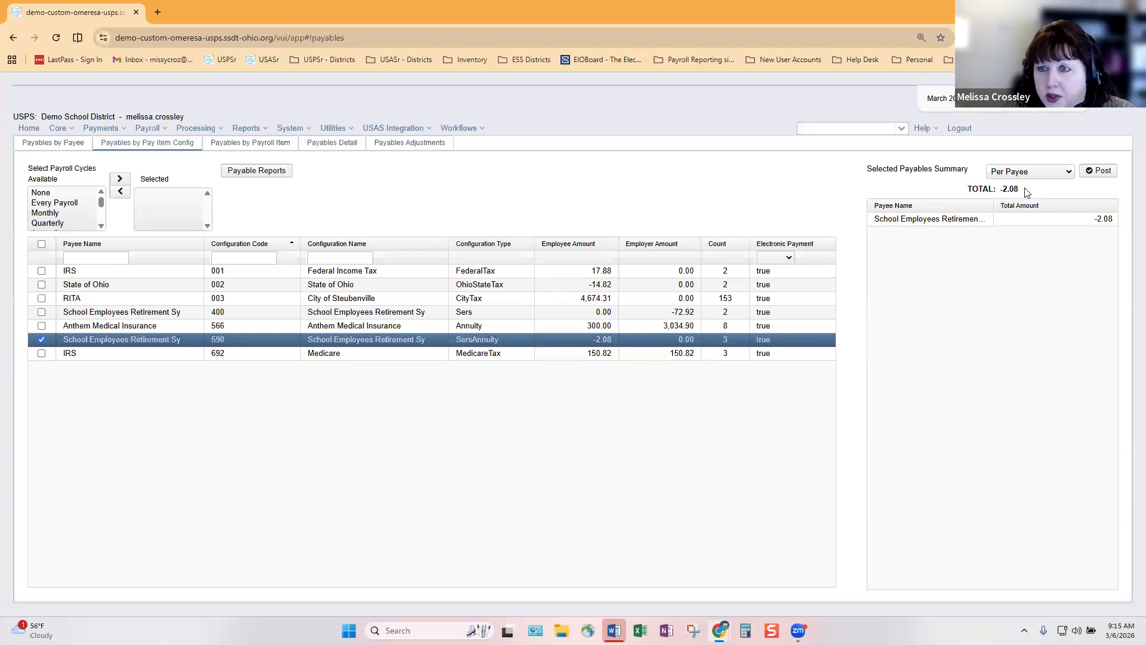
click(400, 152)
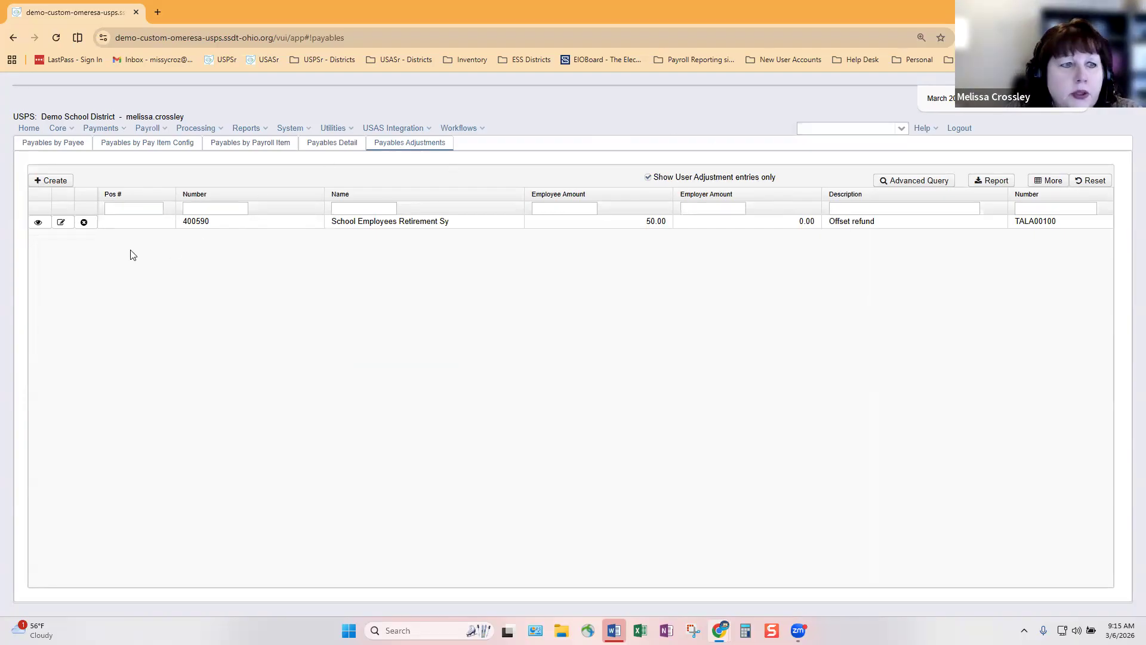
Reassign the 50.00 offset refund adjustment to Annuity item 566, Anthem Medical Insurance, and save it
click(61, 223)
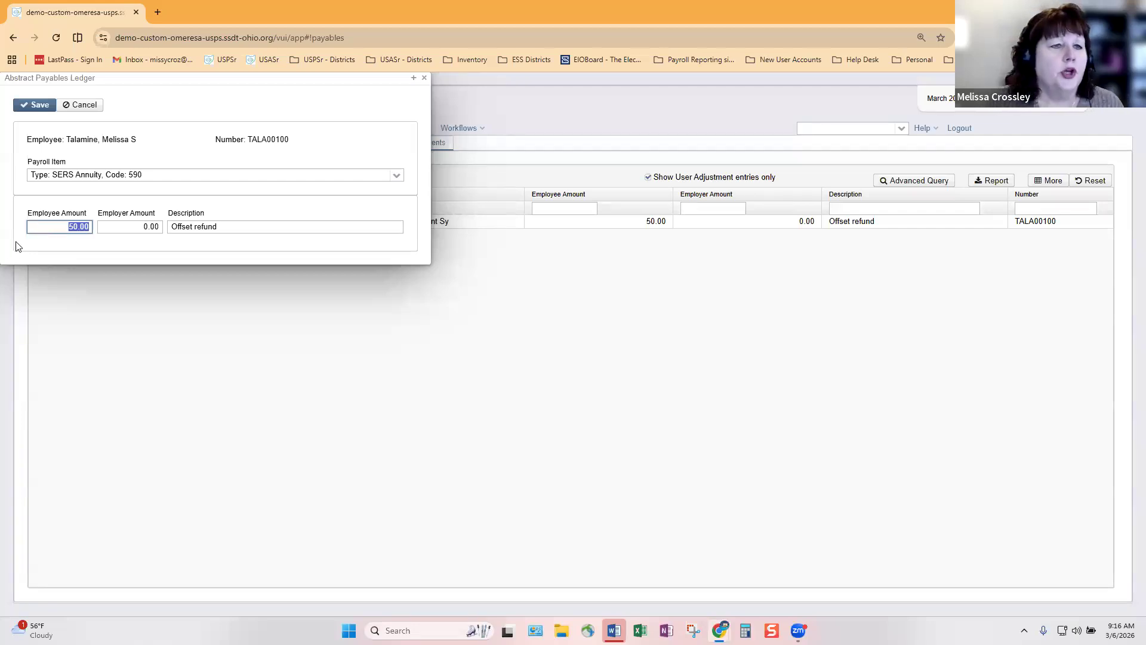
click(397, 176)
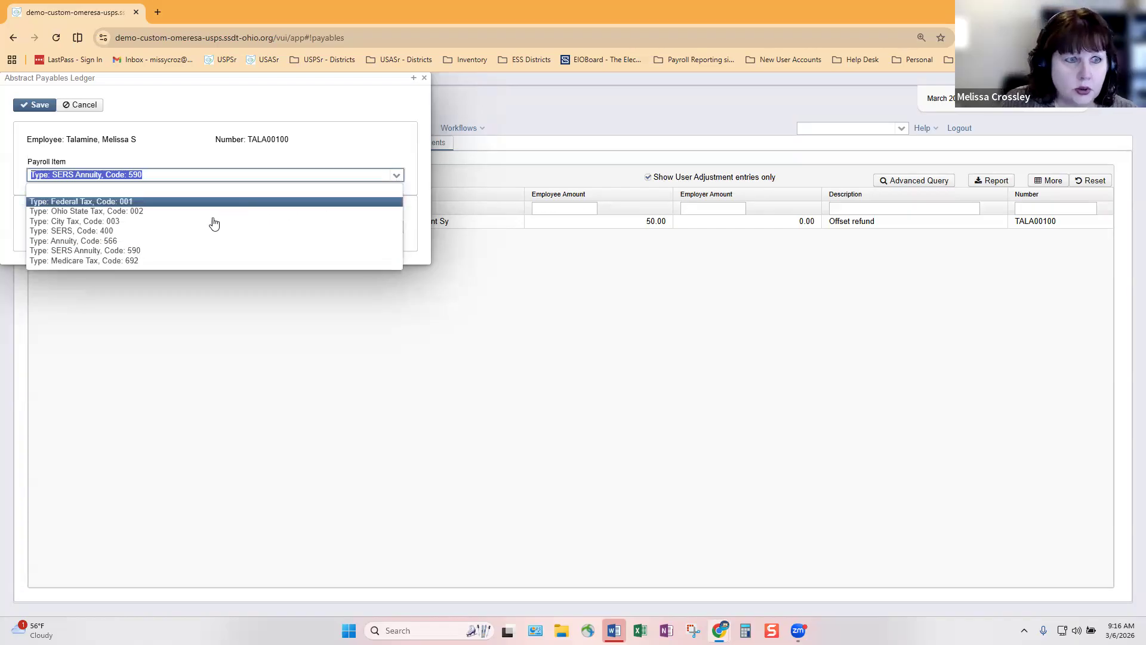
click(81, 241)
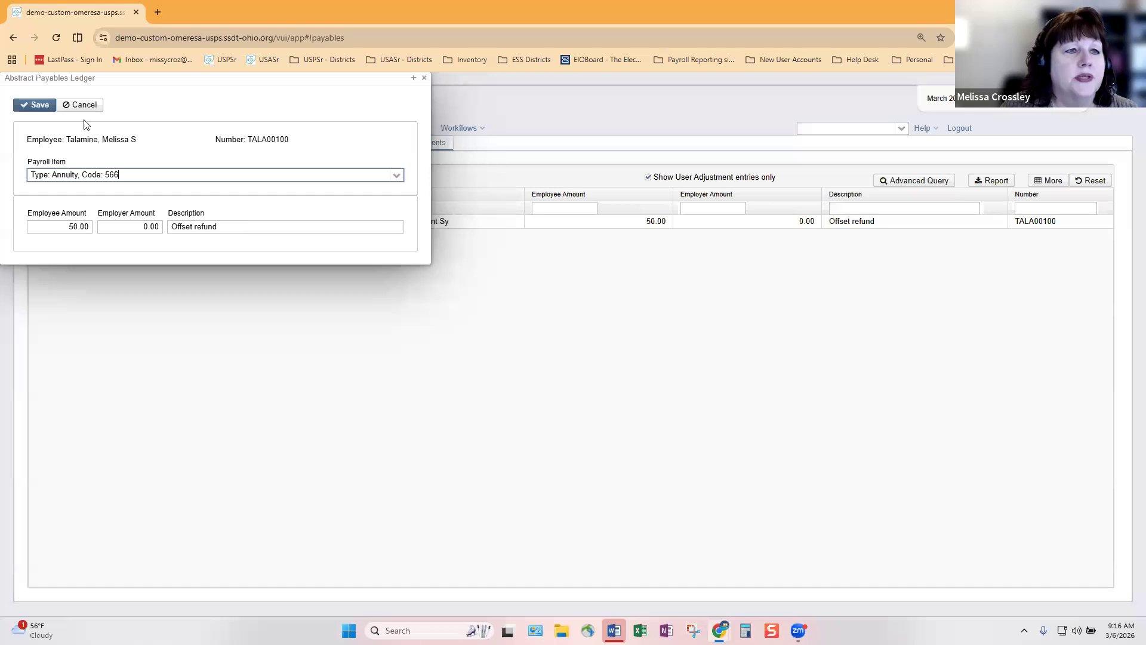
click(47, 110)
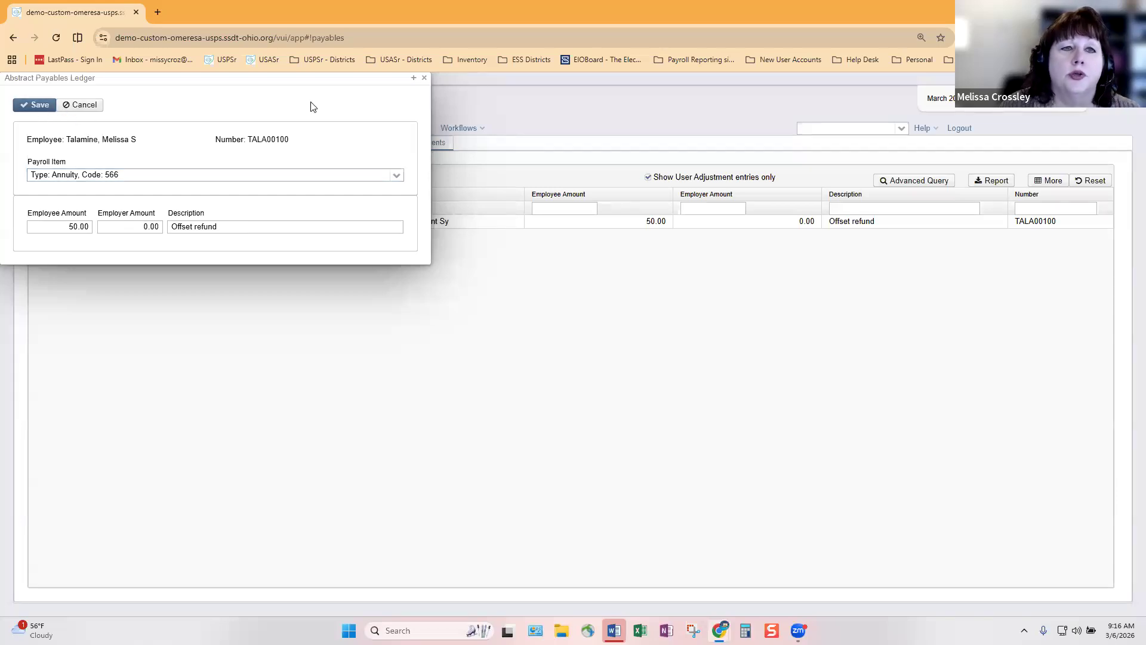
click(423, 78)
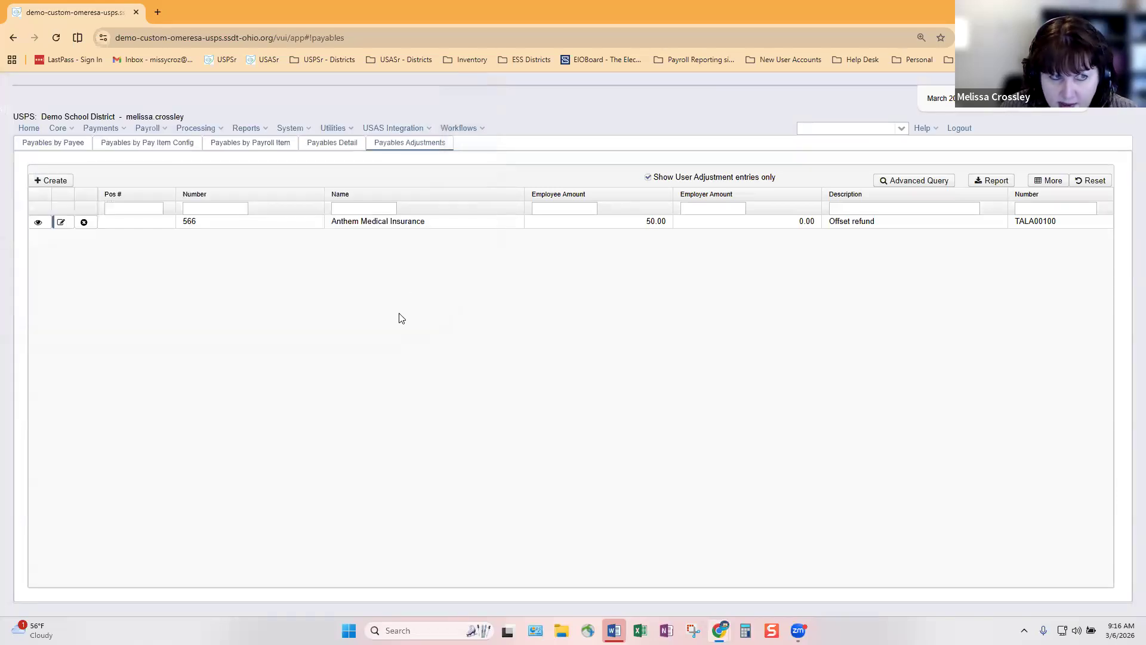
Create a new adjustment journal entry for the searched employee with payroll item Federal Tax, code 001
click(67, 131)
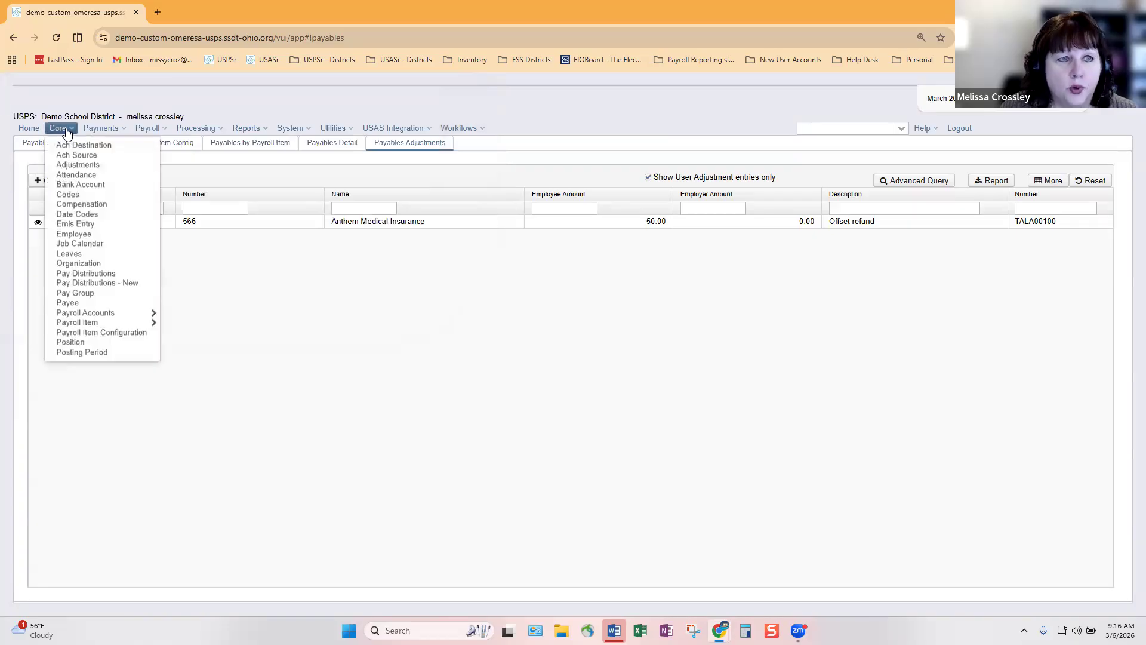
click(72, 166)
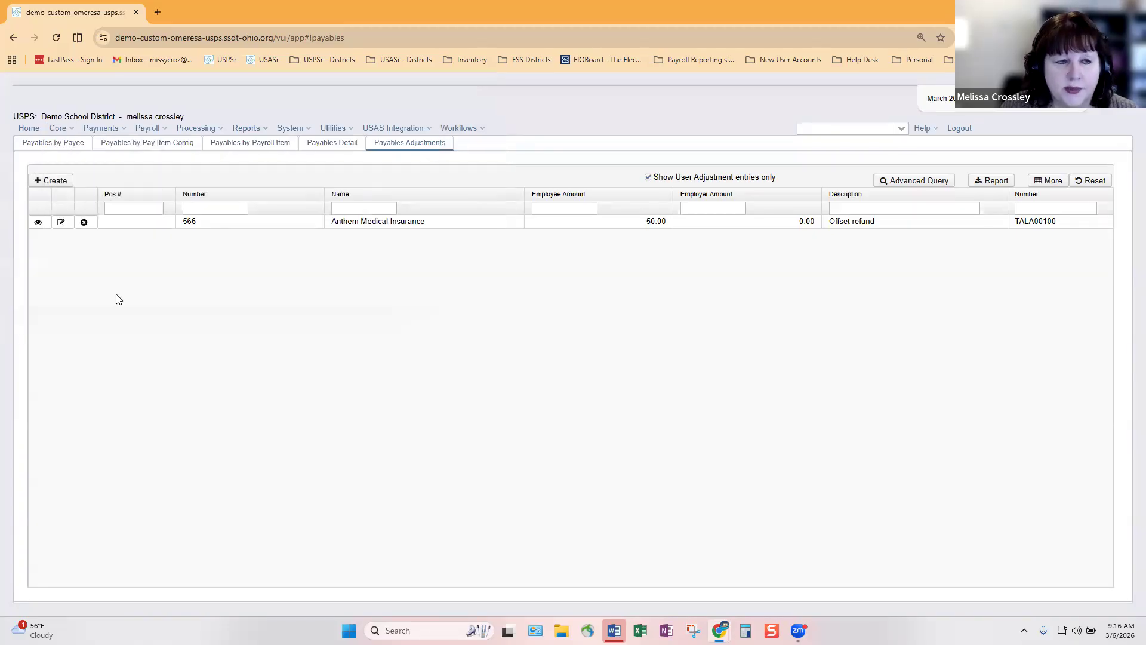
click(63, 183)
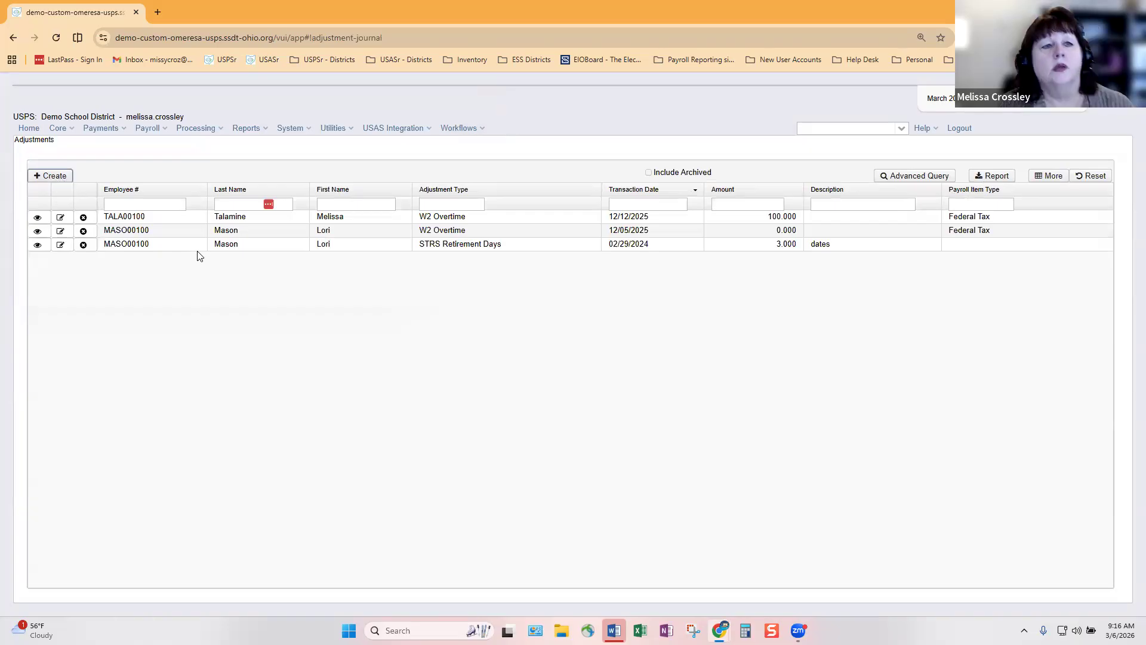
click(97, 157)
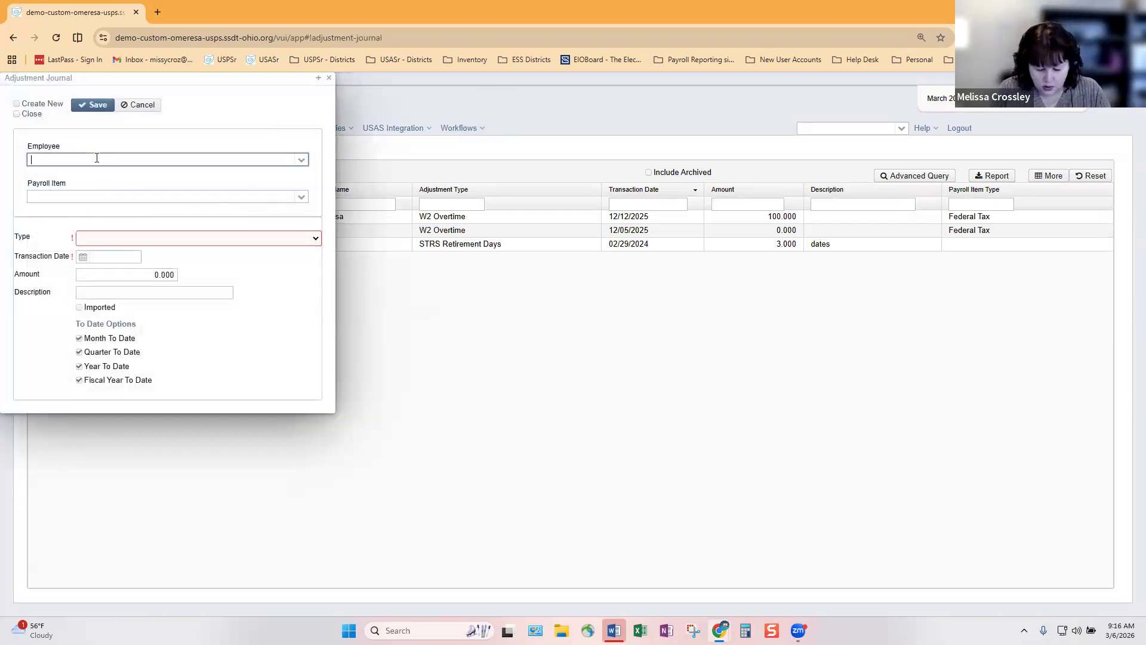
text(talamine)
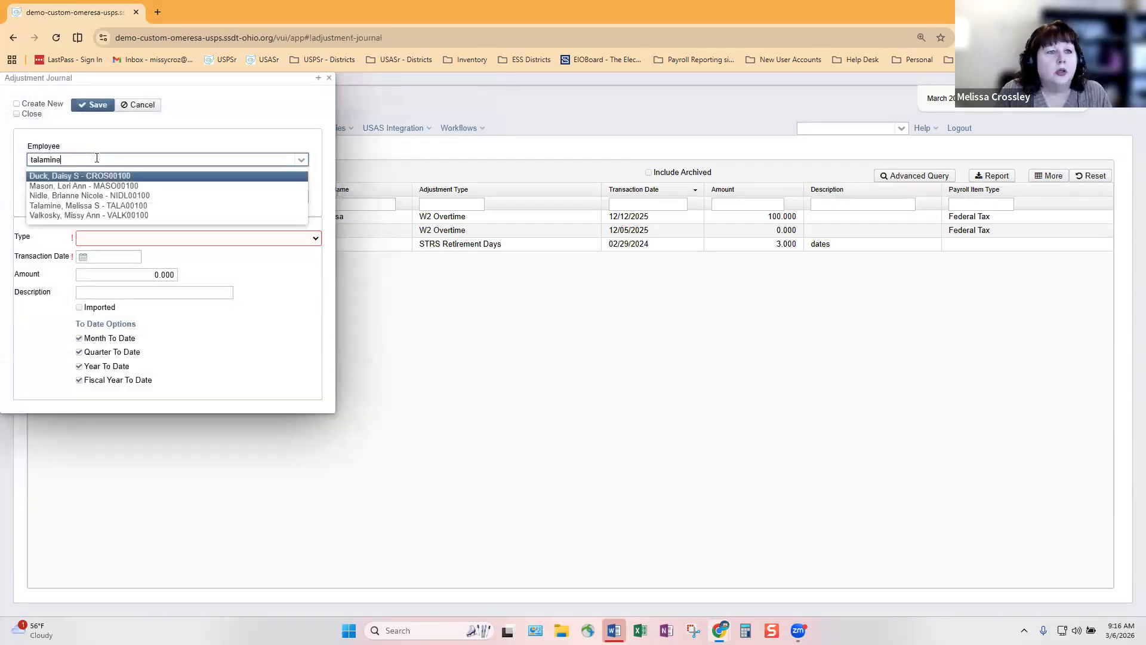
click(105, 177)
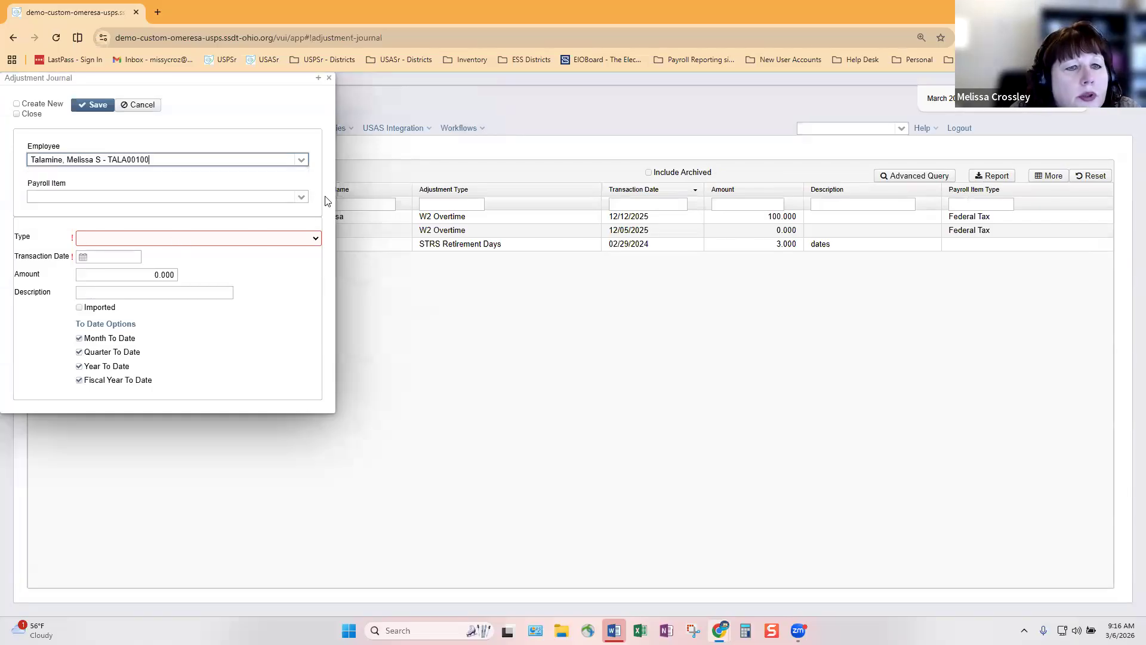
click(300, 198)
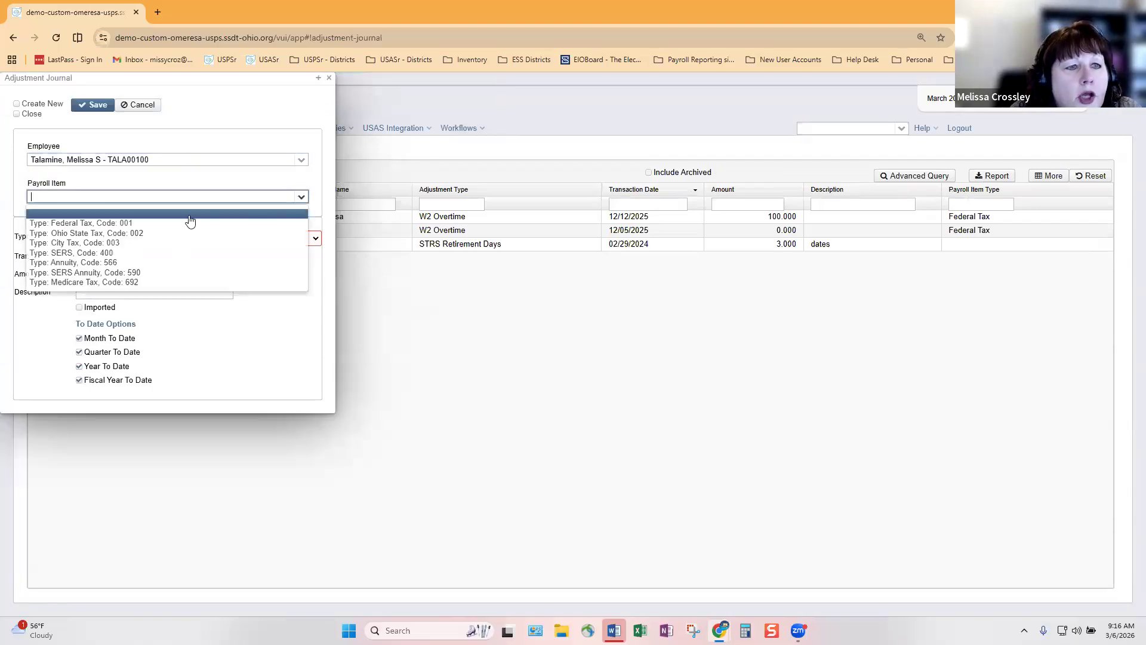
click(156, 225)
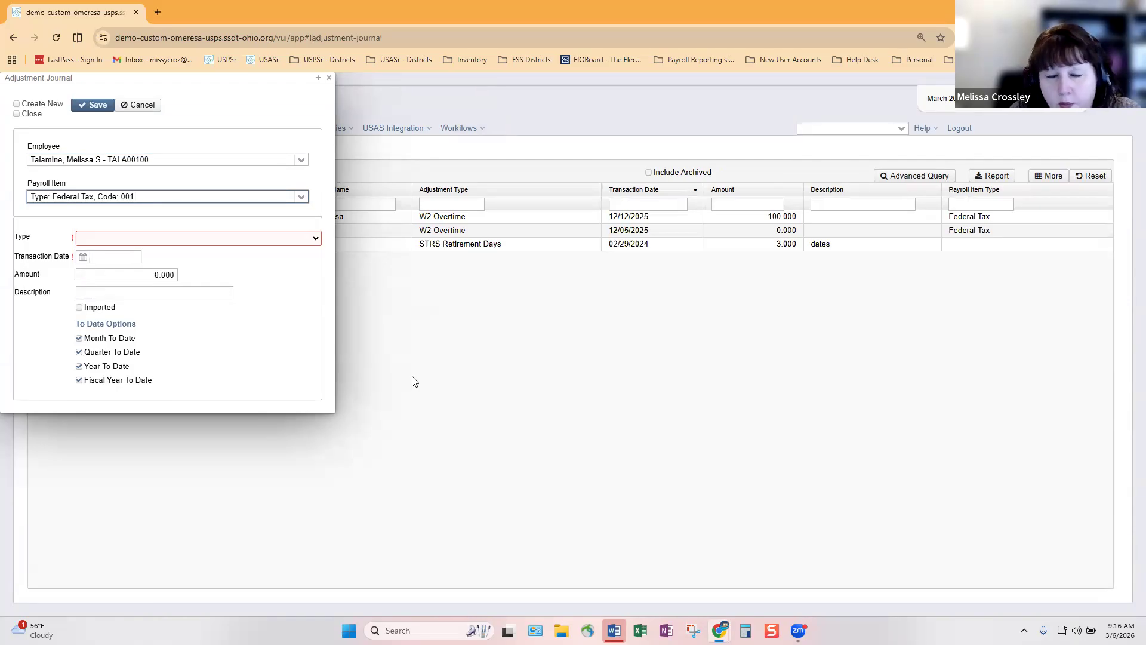
Set the adjustment type to Health Insurance, then close the entry without saving
click(316, 238)
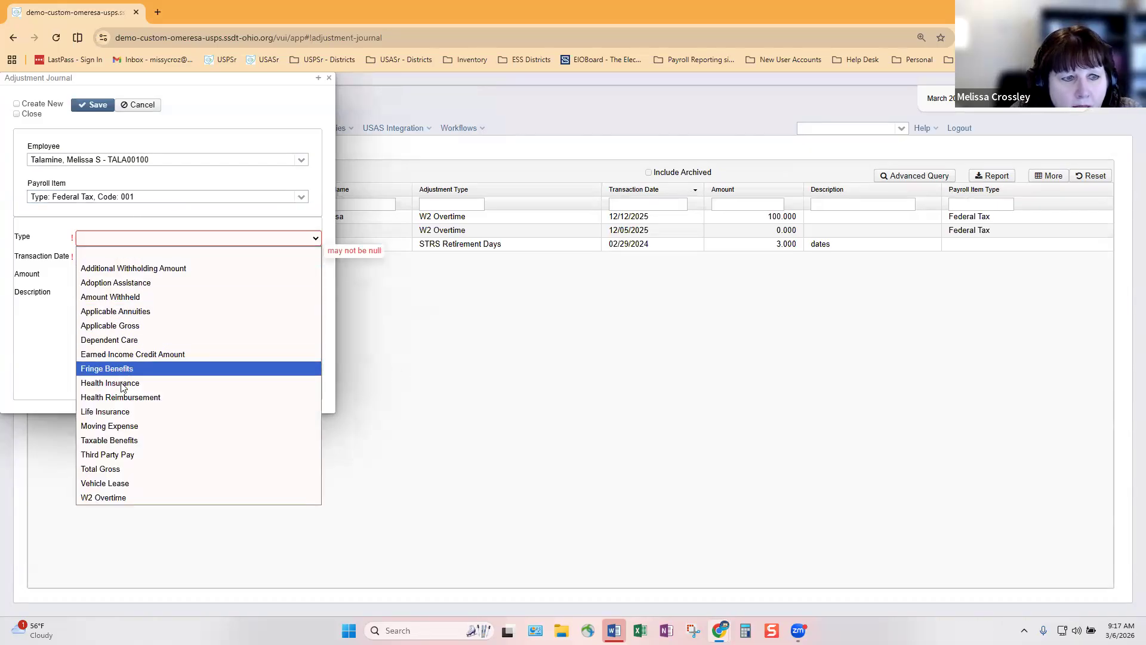
click(197, 382)
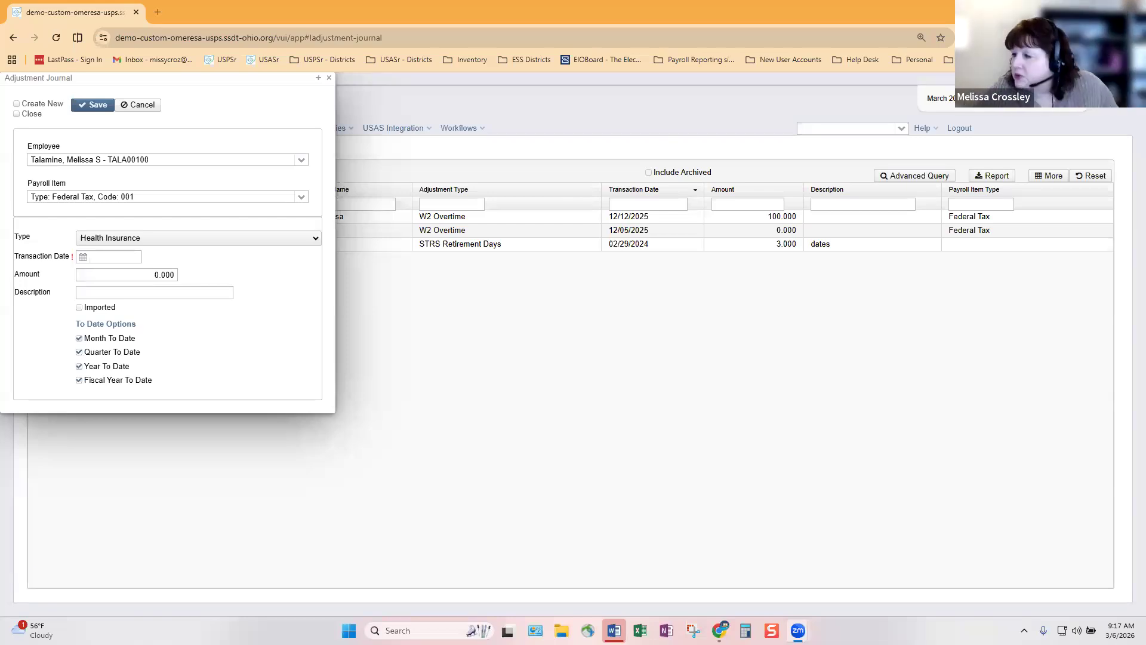
key(XF86AudioLowerVolume)
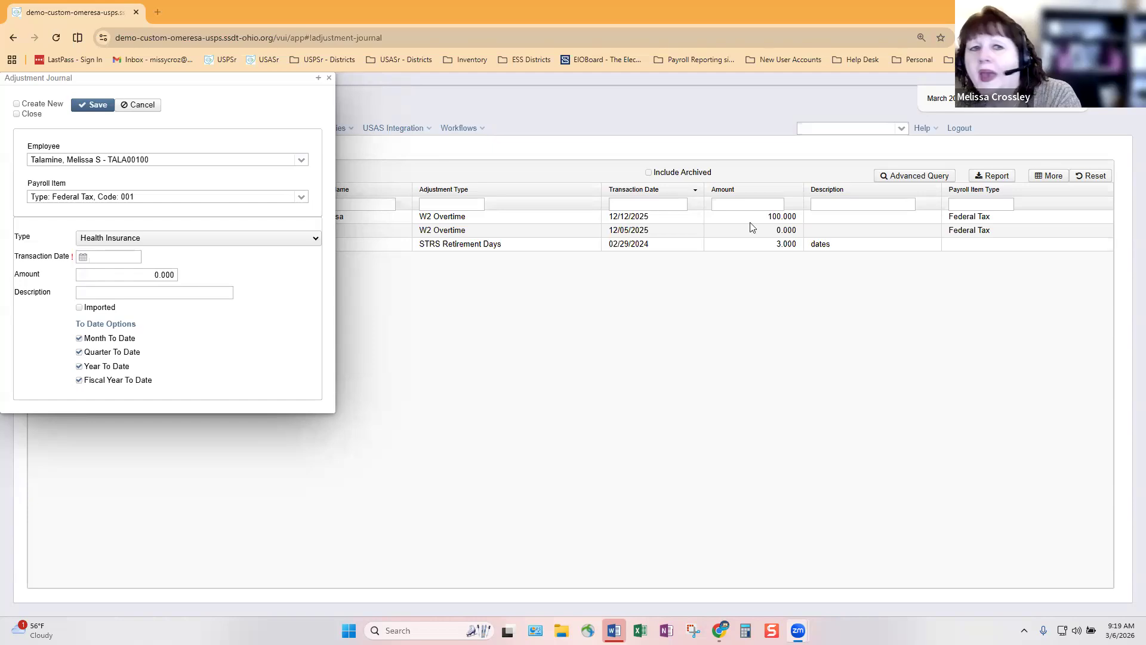
click(328, 78)
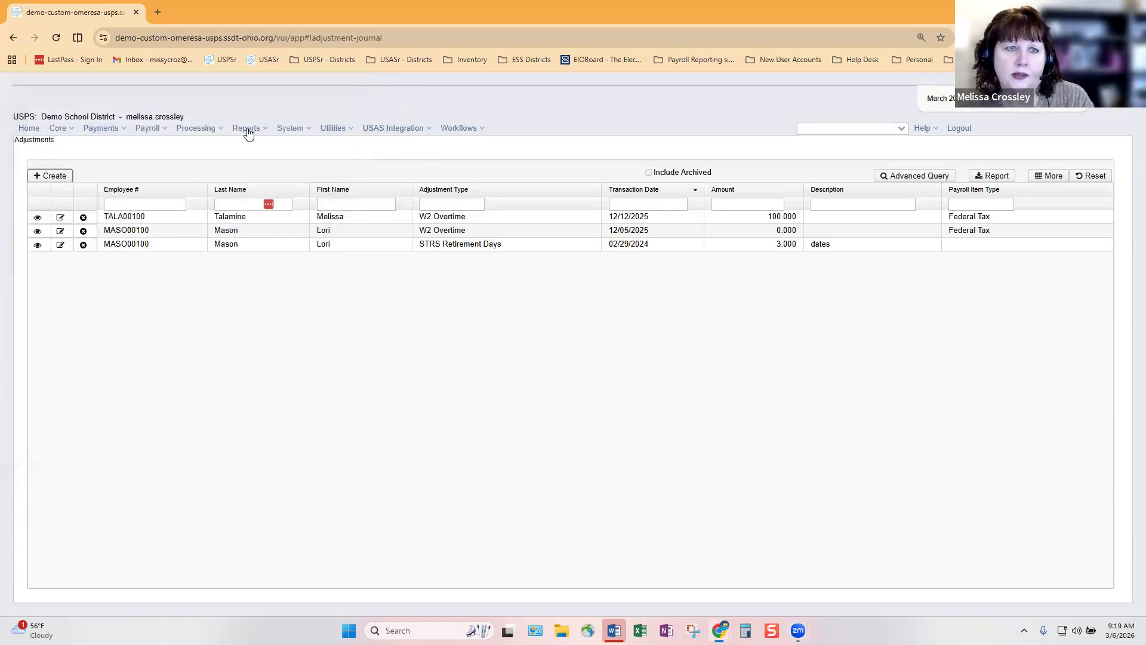
Show the Payables by Payee list from the Processing menu
mouse_move(203, 133)
click(206, 165)
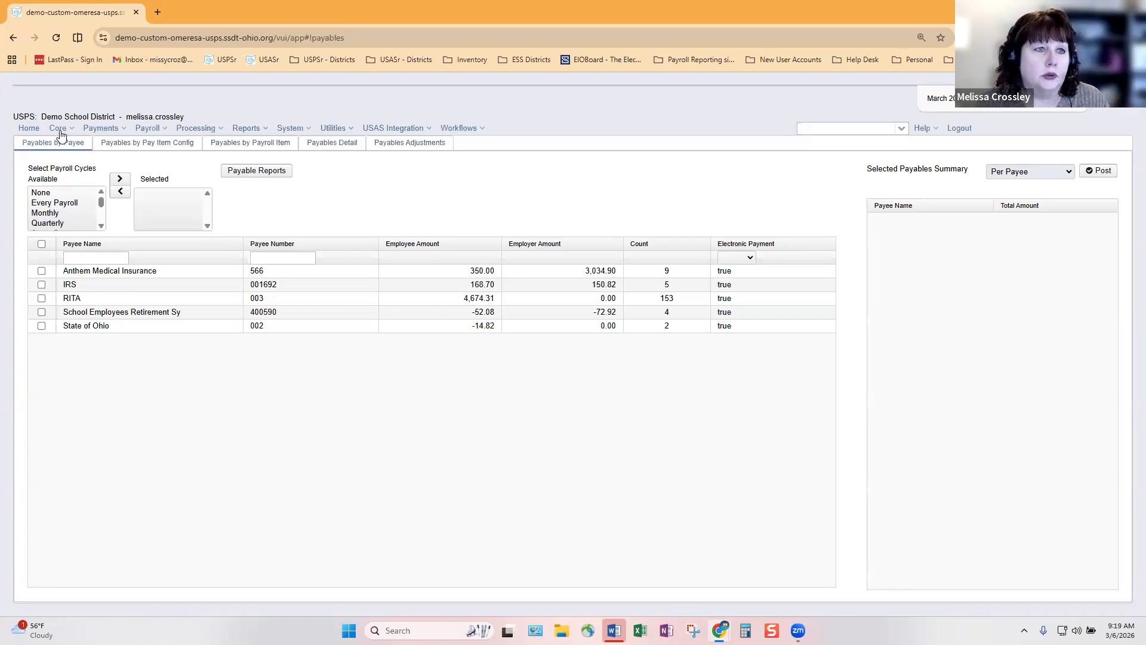
Start an adjustment for the employee with Annuity item 566, then cancel it unsaved
click(49, 180)
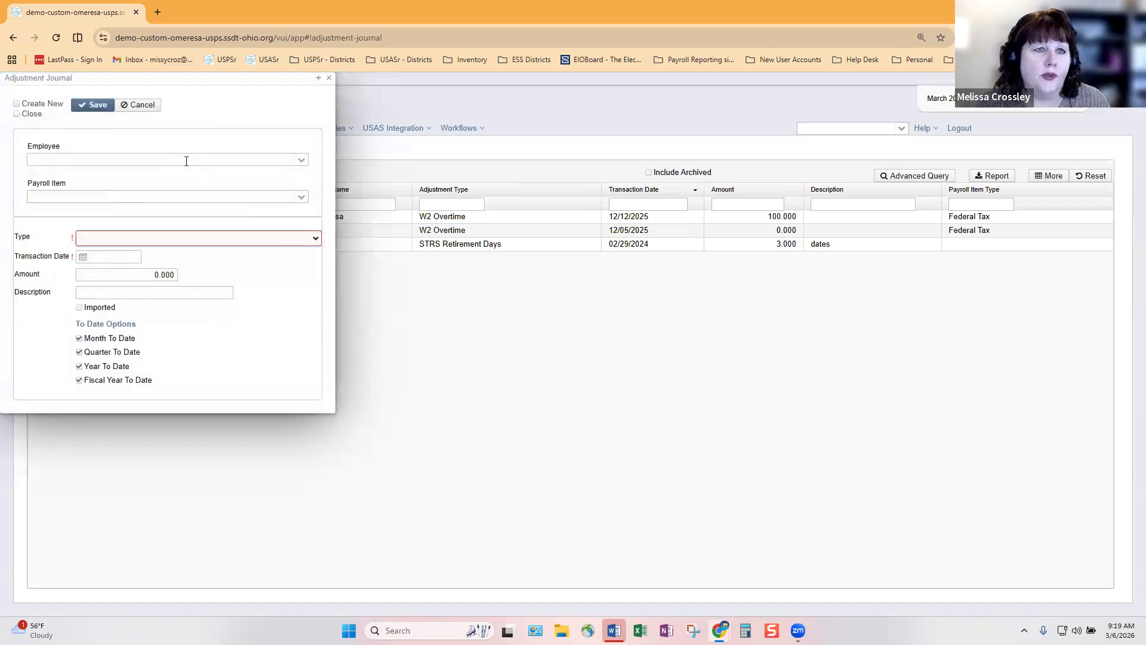
click(188, 161)
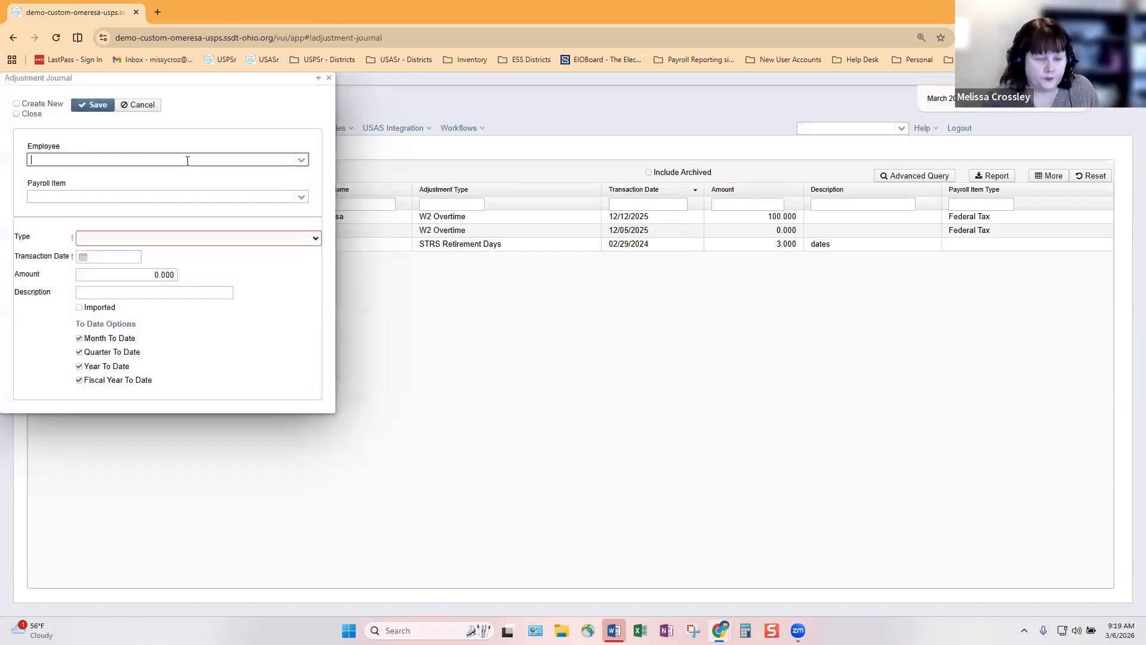
text(tal)
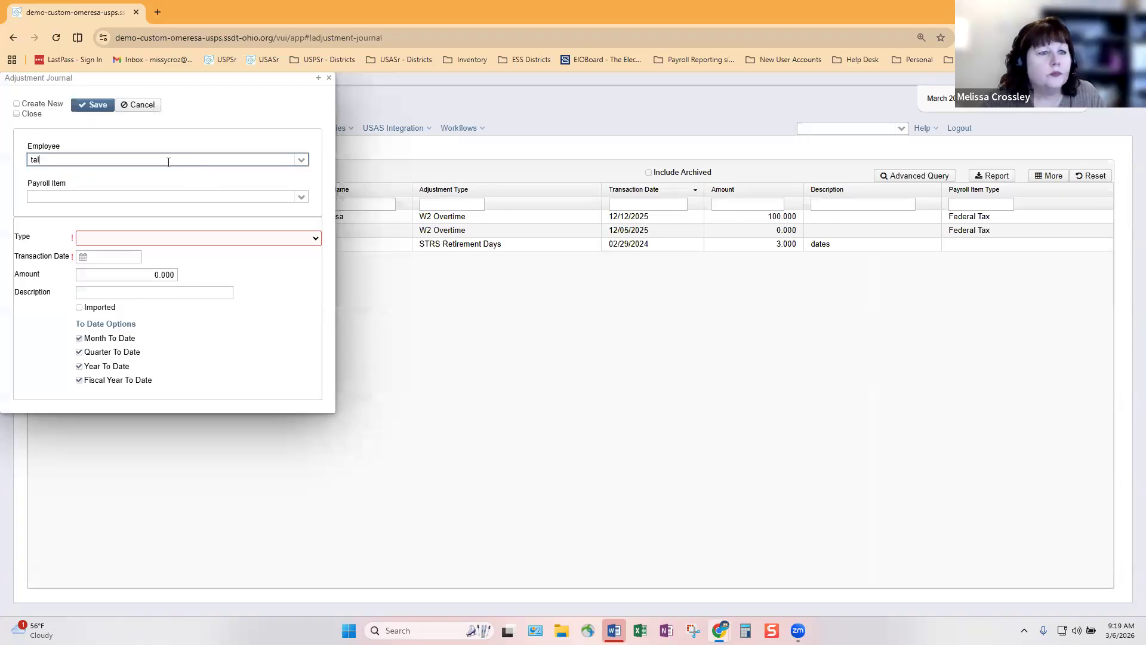
click(136, 183)
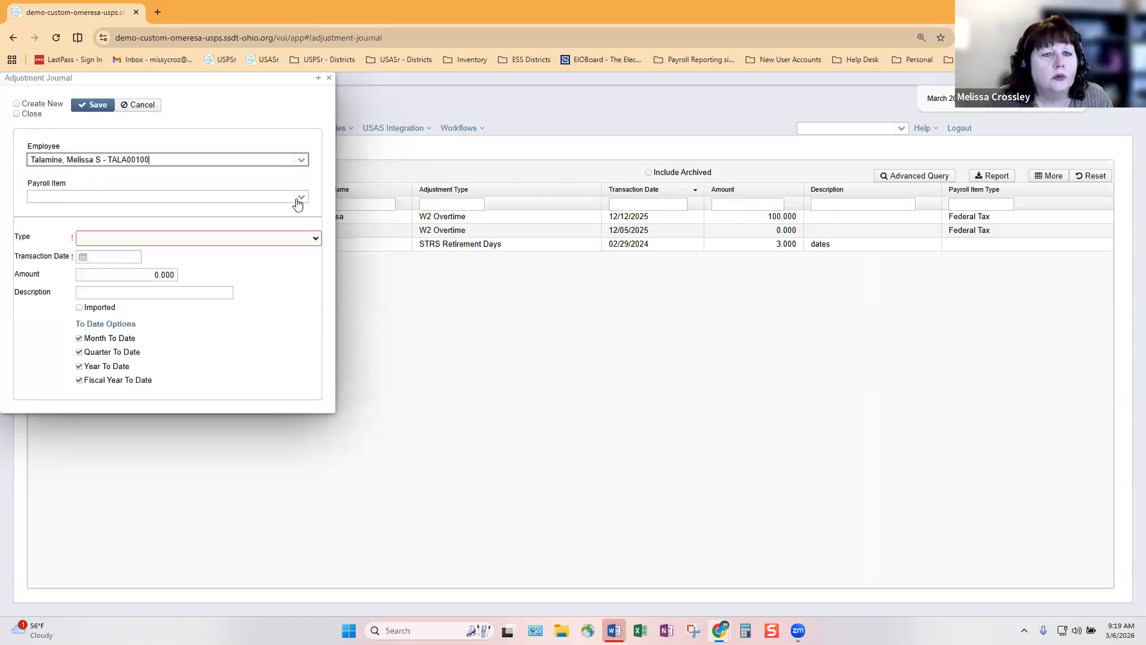
click(298, 201)
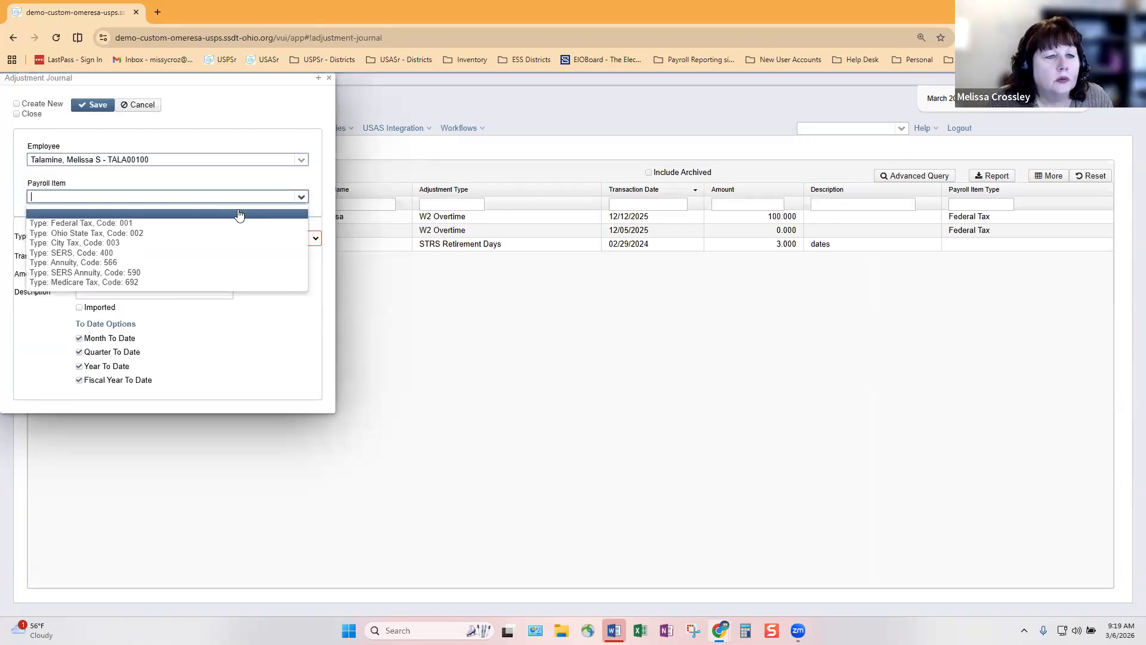
click(142, 265)
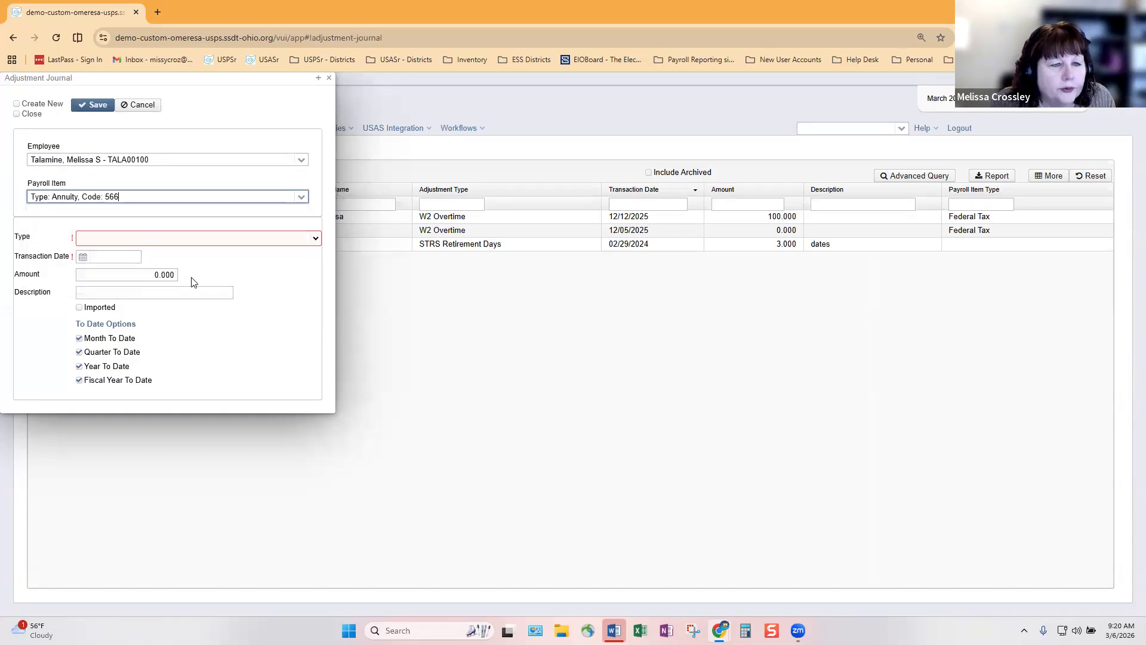
click(317, 239)
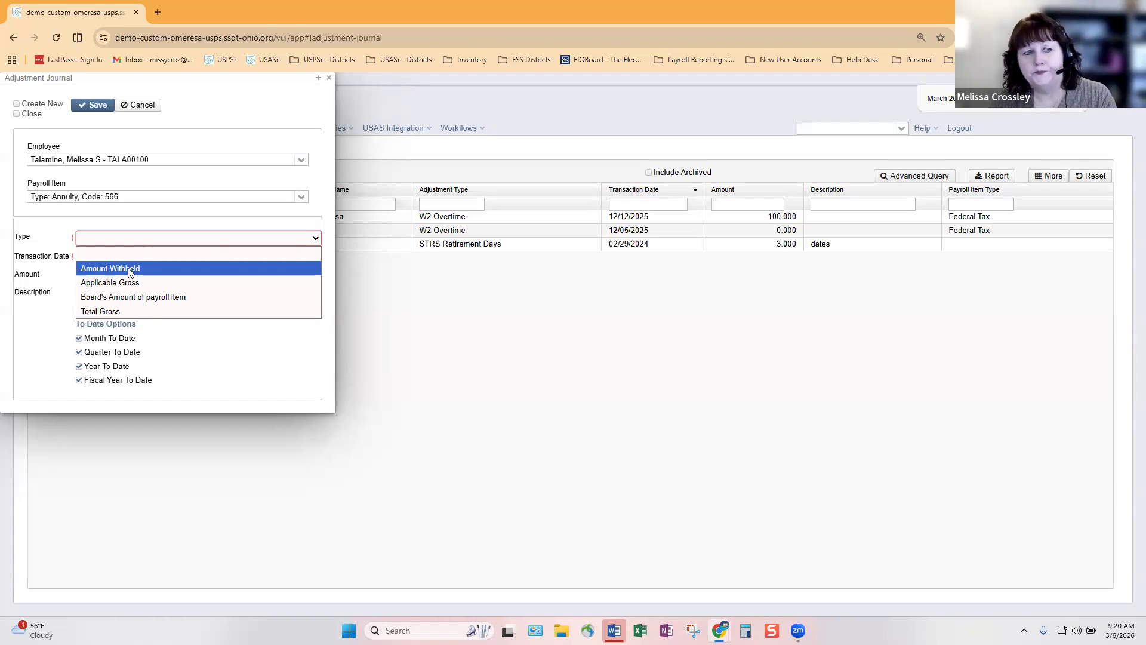
click(141, 105)
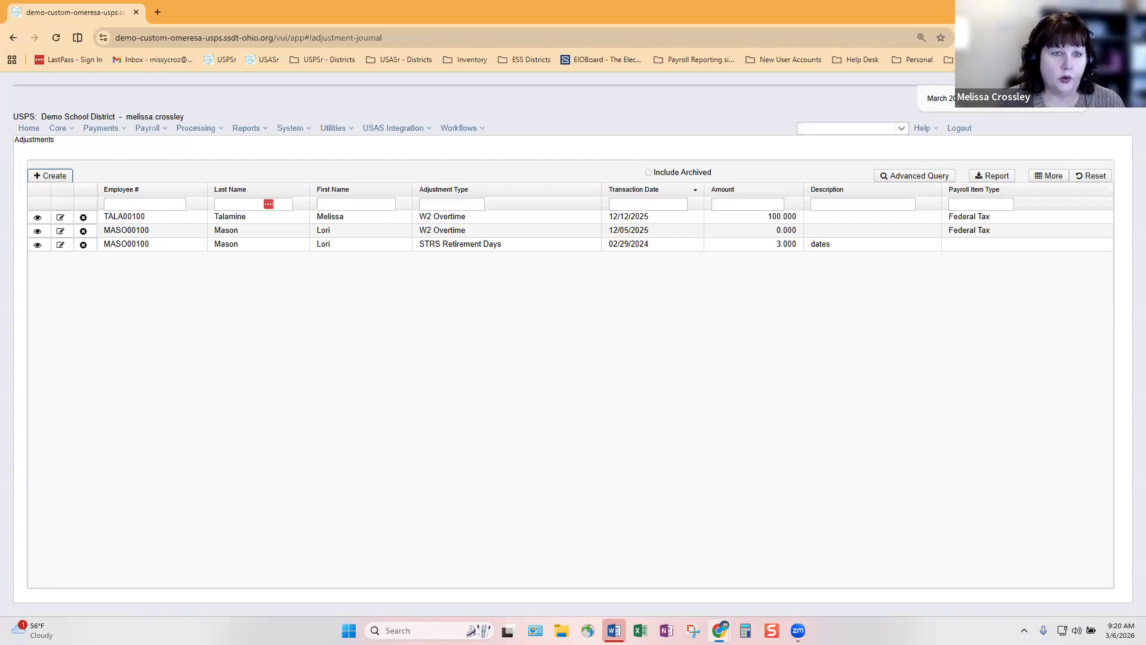
Set up the Audit Report with User Payables Adjustments as the only selected object
click(254, 129)
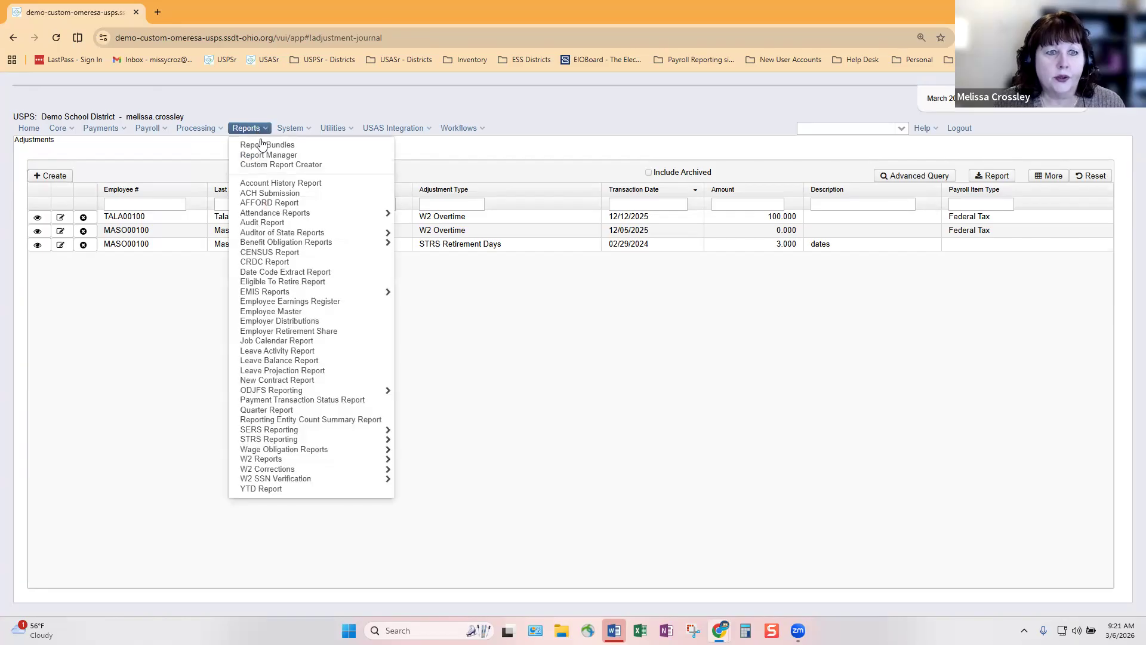
click(275, 225)
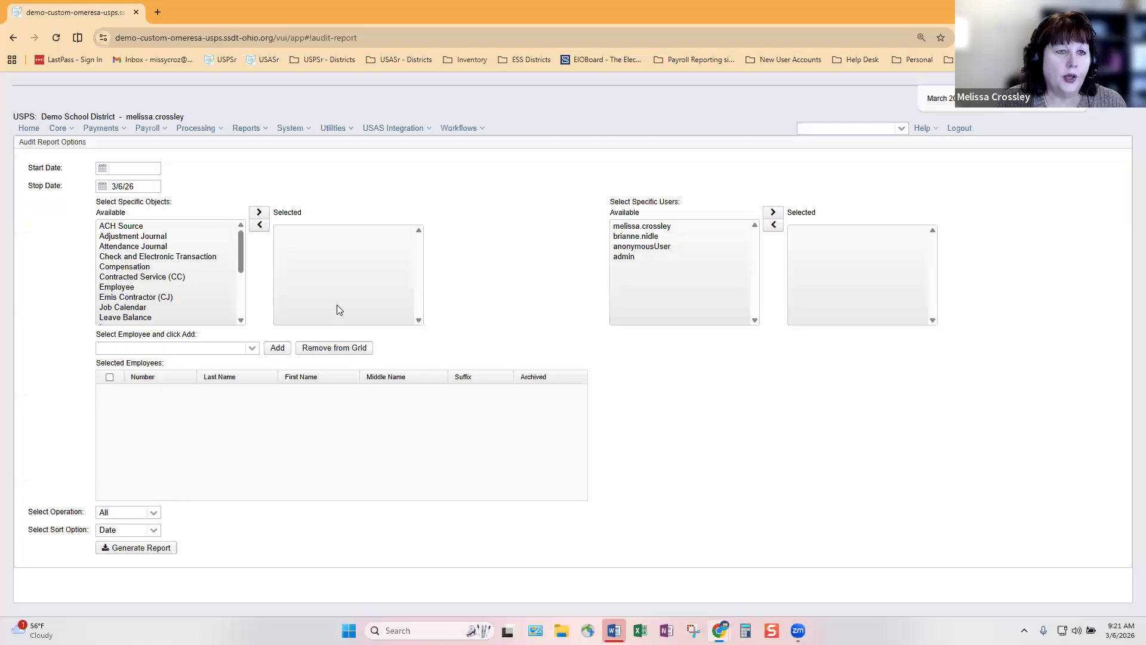
scroll(188, 287, down, 5)
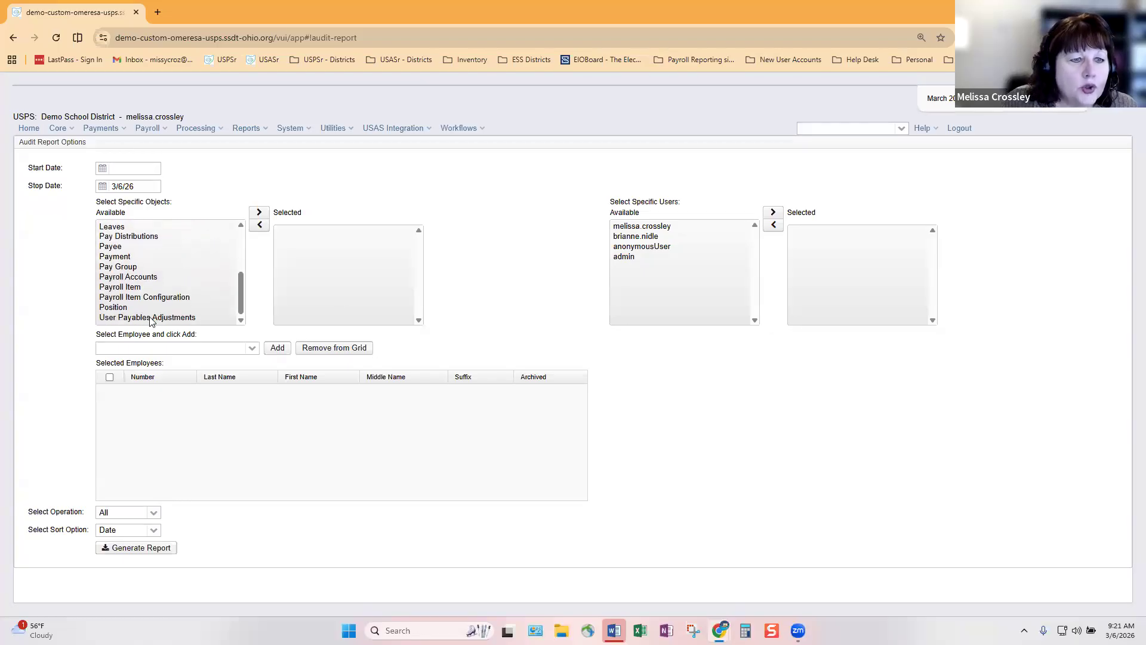
drag(154, 321, 319, 217)
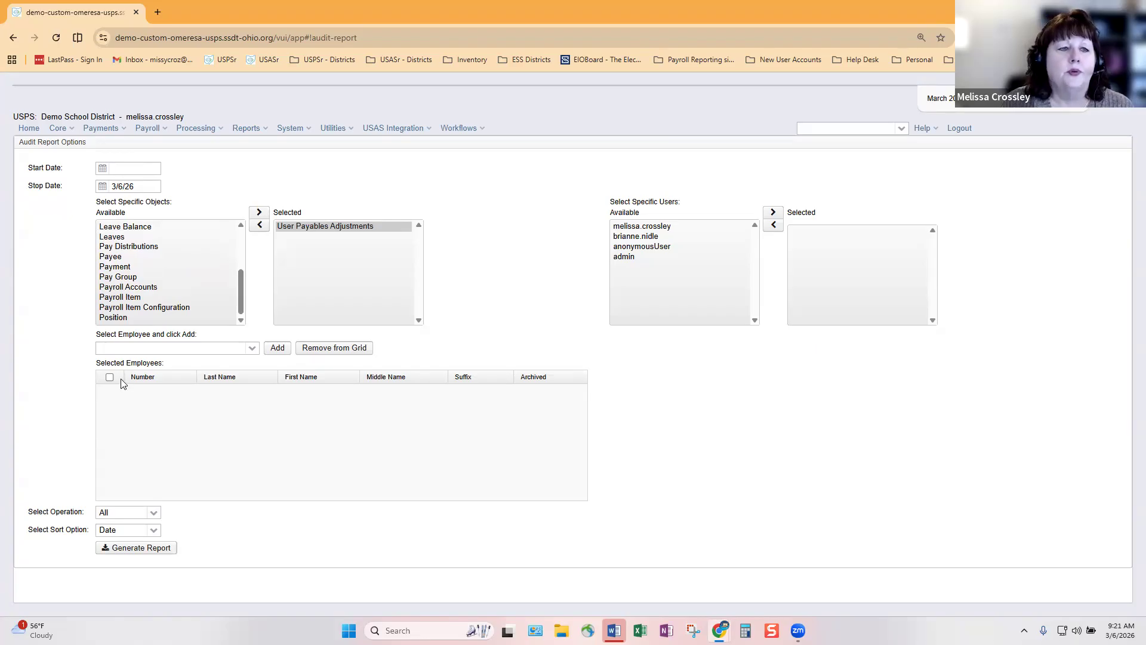
key(XF86AudioRaiseVolume)
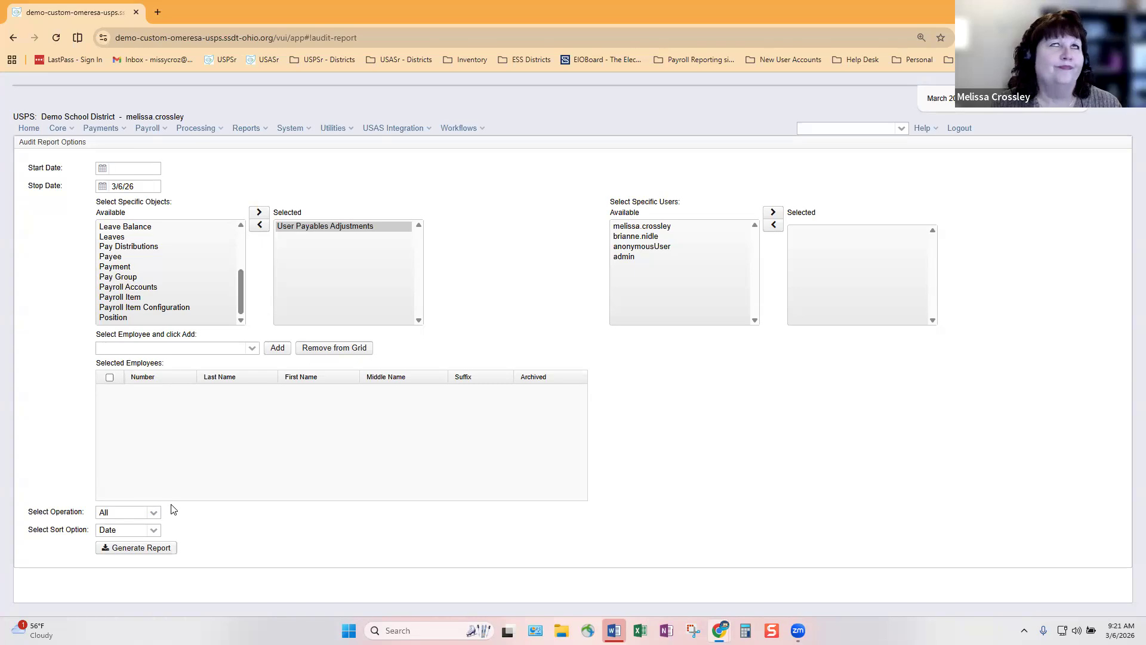
key(XF86AudioRaiseVolume)
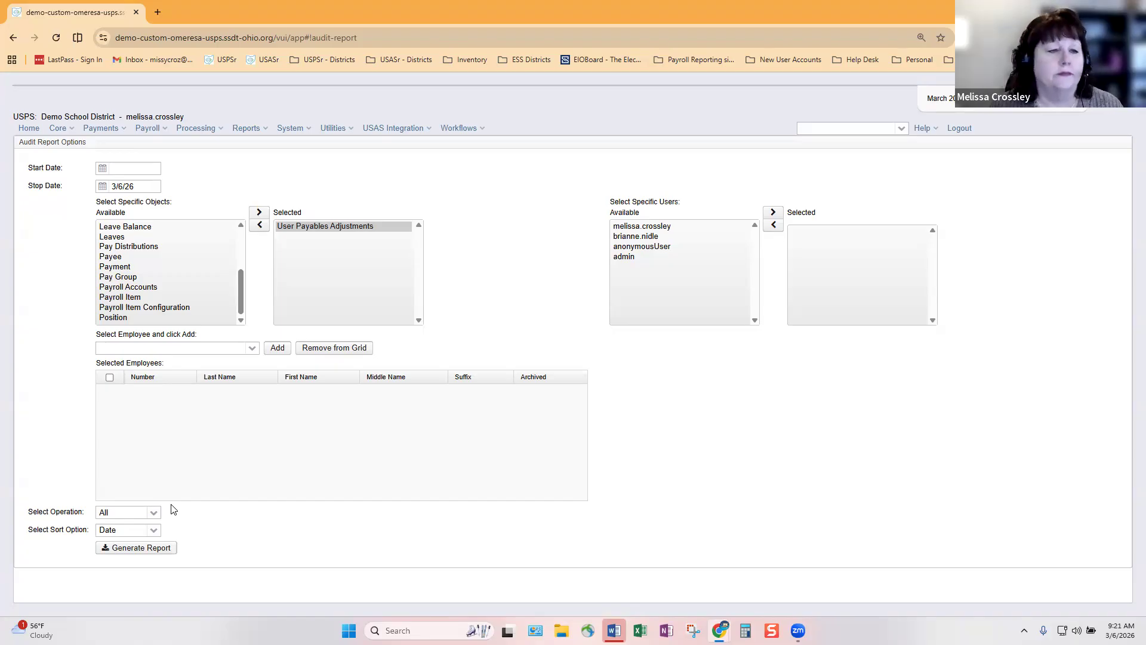
key(XF86AudioRaiseVolume)
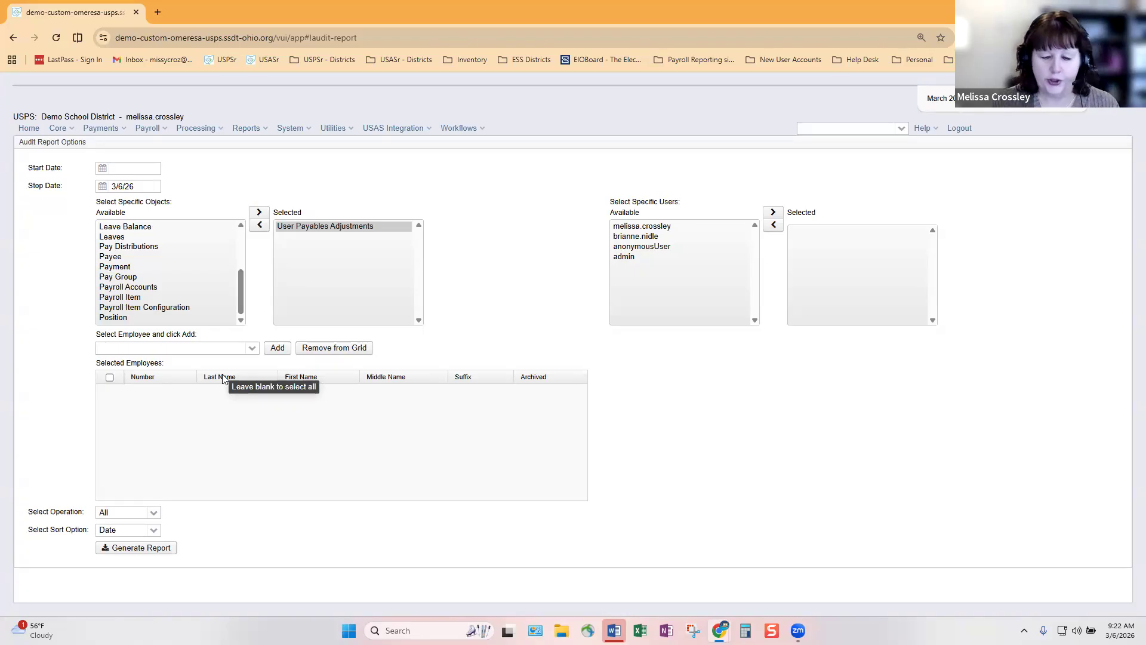
key(XF86AudioLowerVolume)
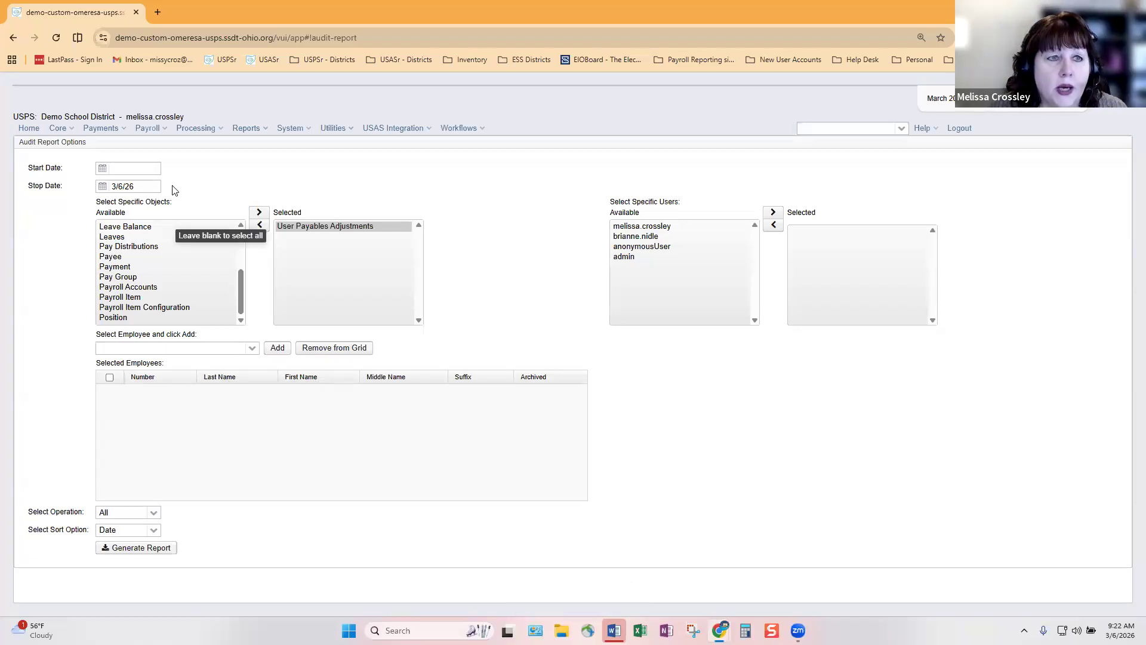
click(114, 132)
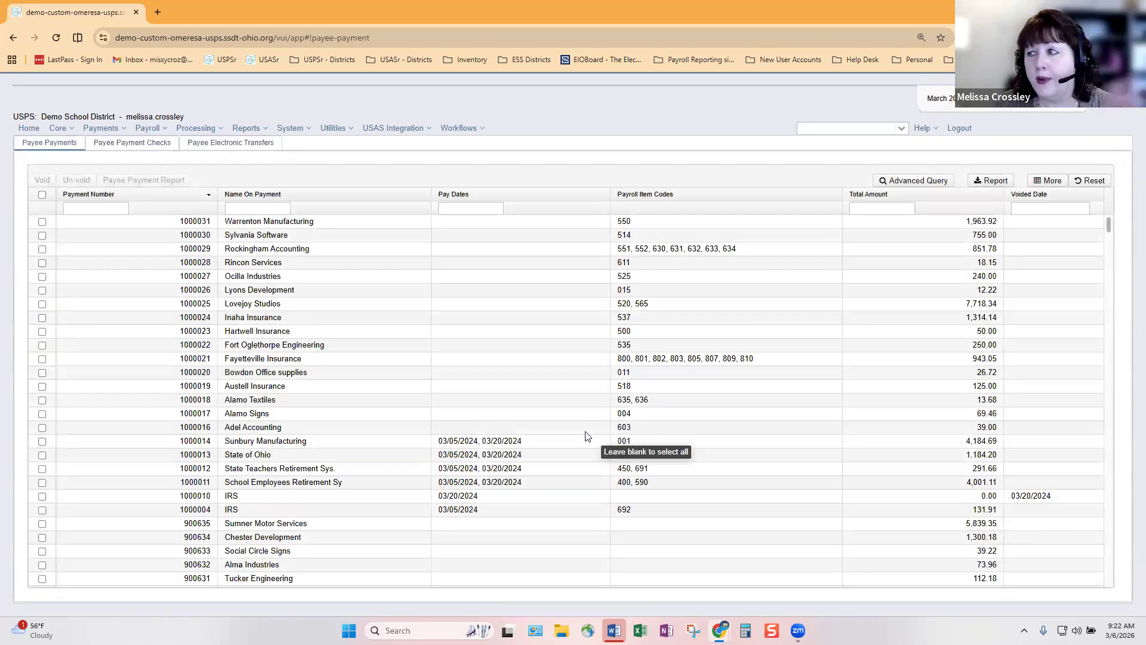
Select all seven outstanding payables by pay item configuration (5,126.11) and attempt to post them
click(262, 130)
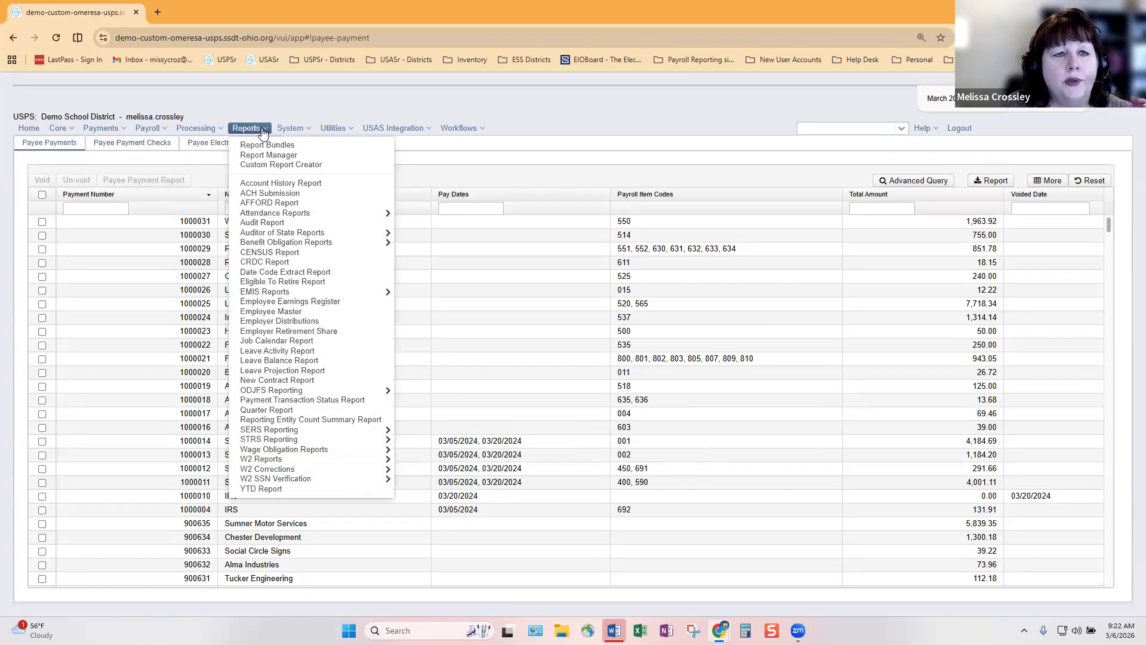
mouse_move(207, 130)
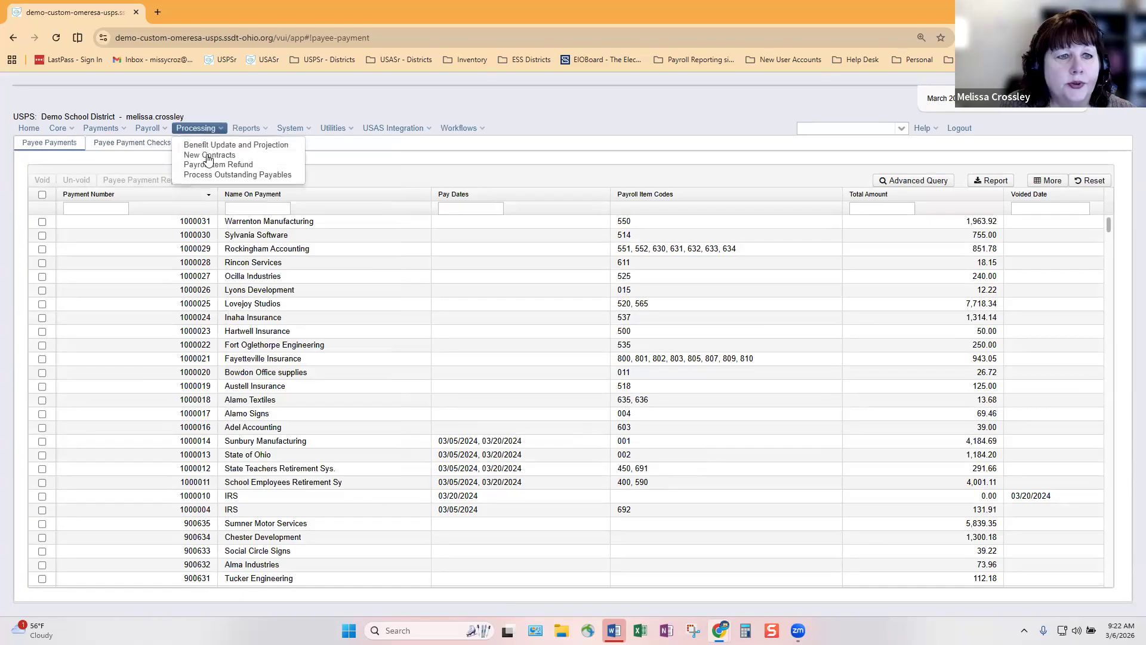
click(213, 176)
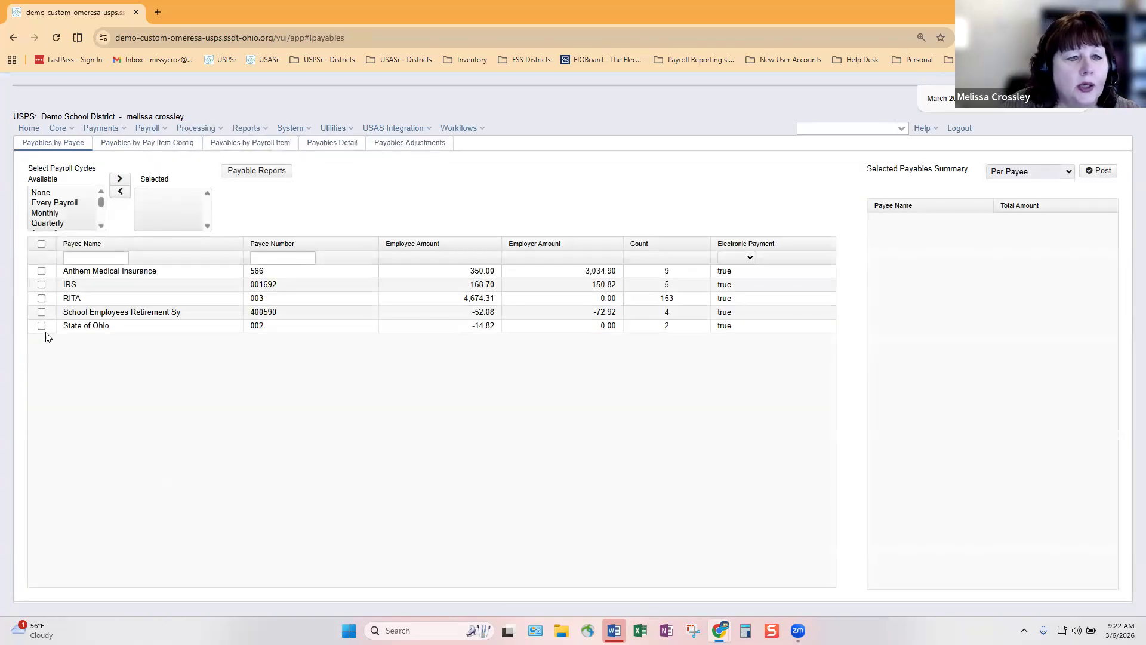
click(171, 146)
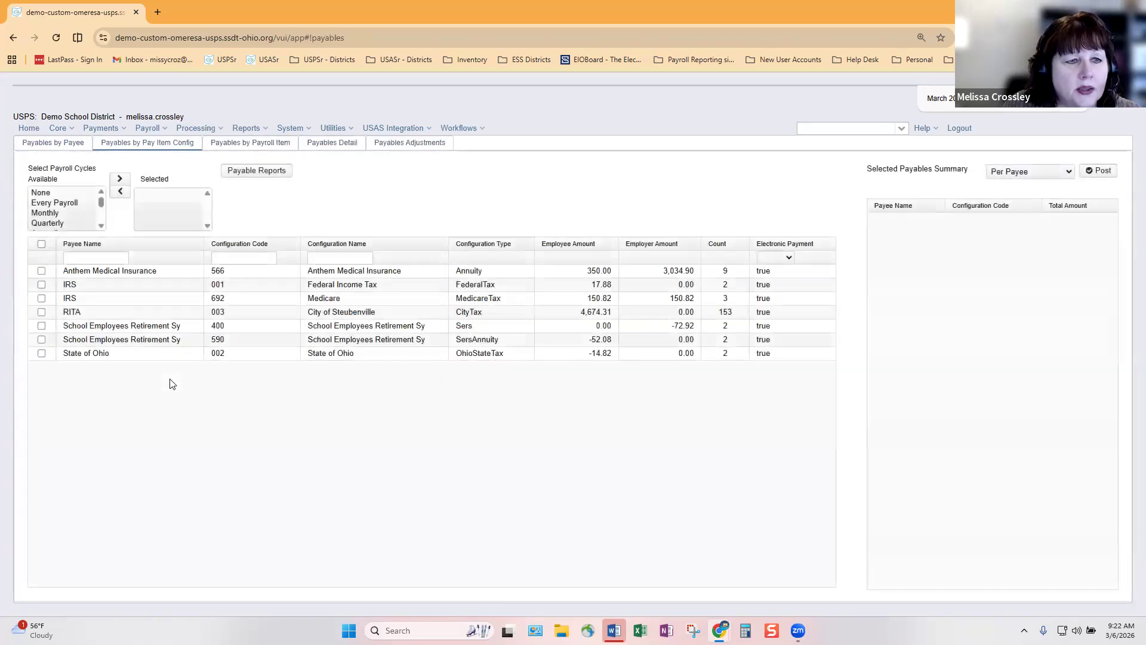
click(41, 244)
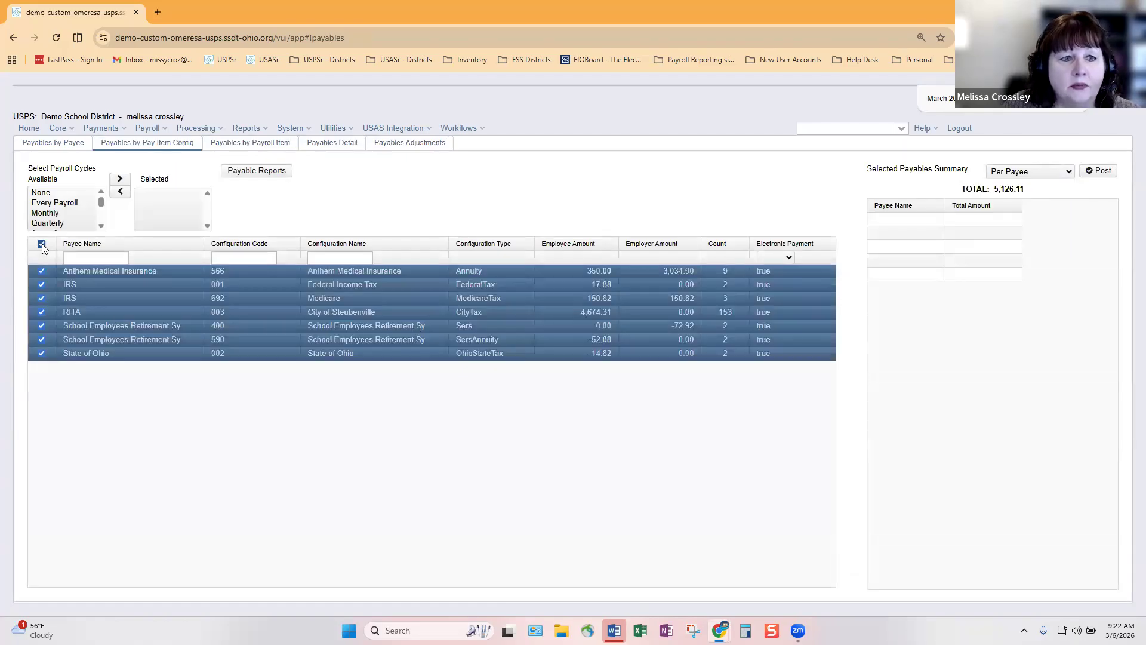
click(1090, 174)
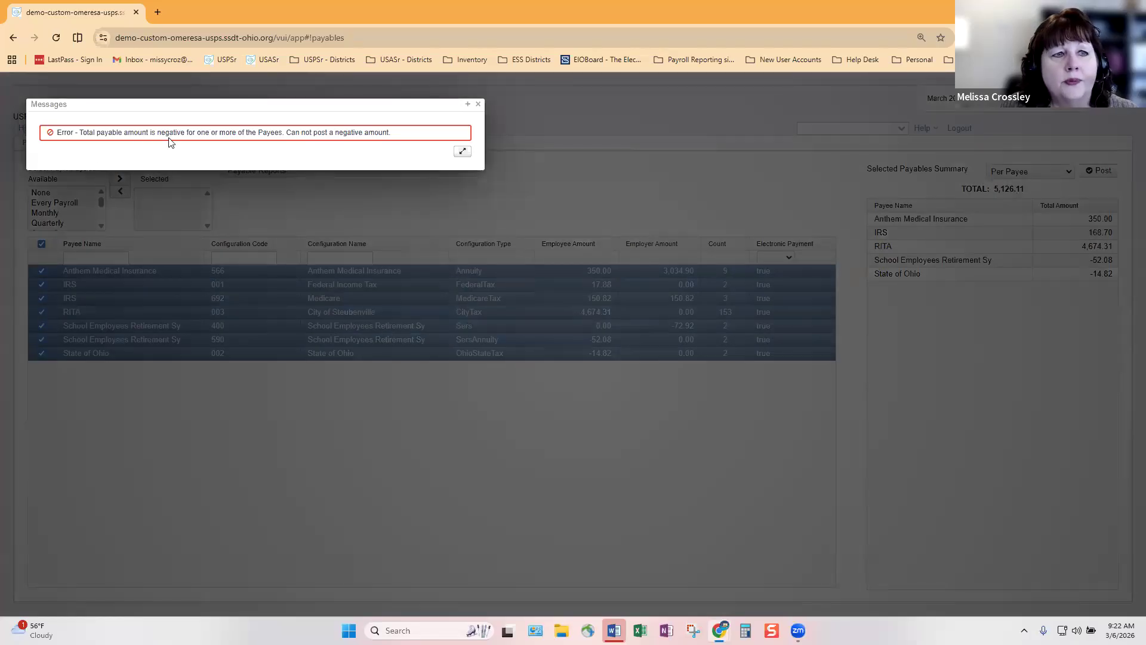
click(478, 106)
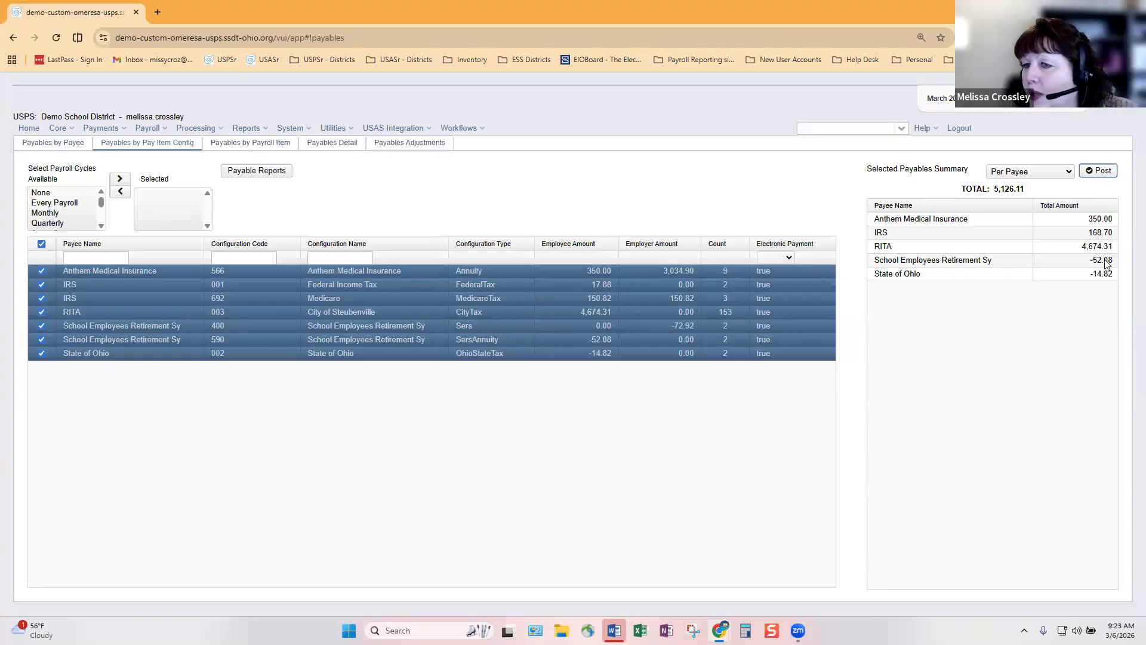
Mark only the Anthem, both IRS and RITA payables, totaling 5,193.01, and bring up Post Payables
click(191, 428)
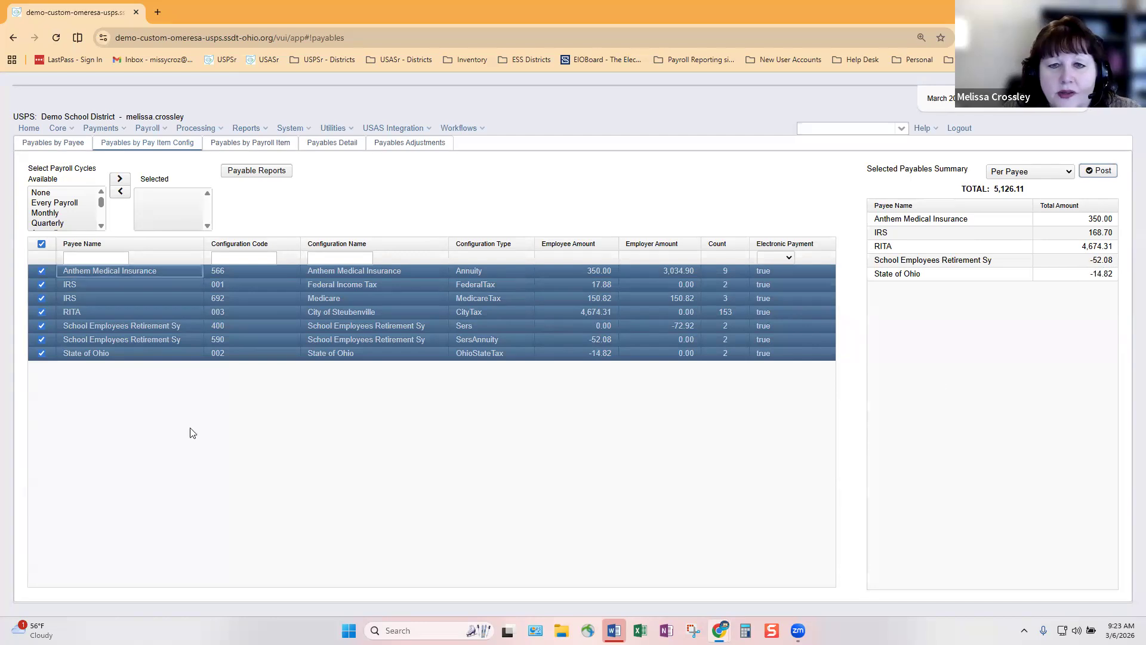
click(41, 244)
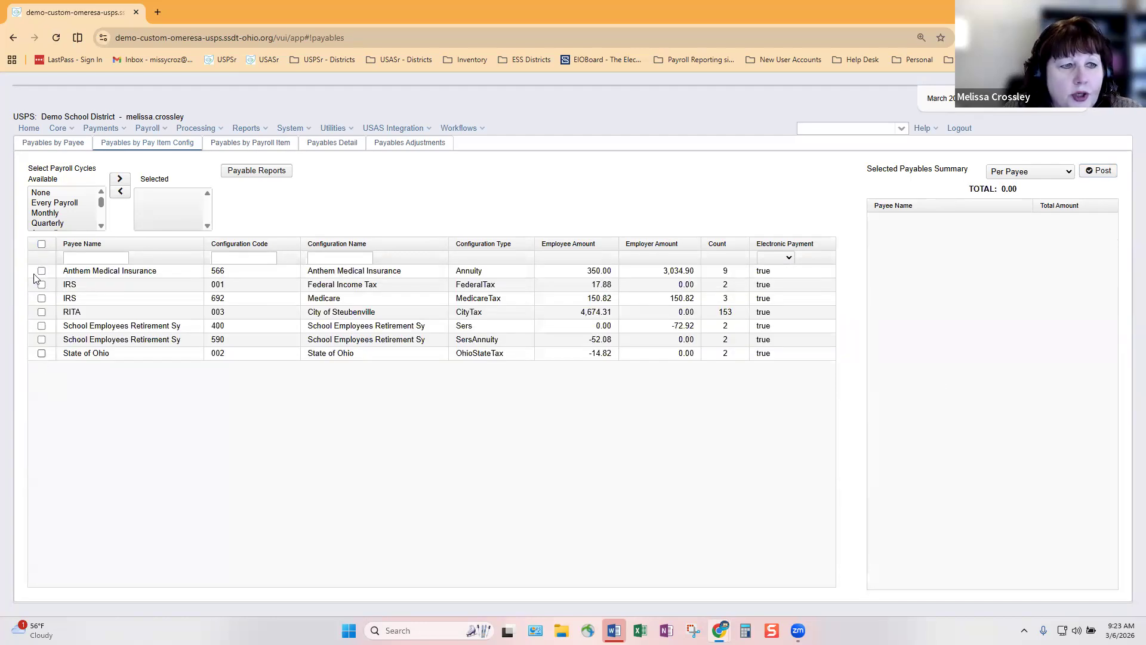
click(42, 243)
click(41, 353)
click(41, 339)
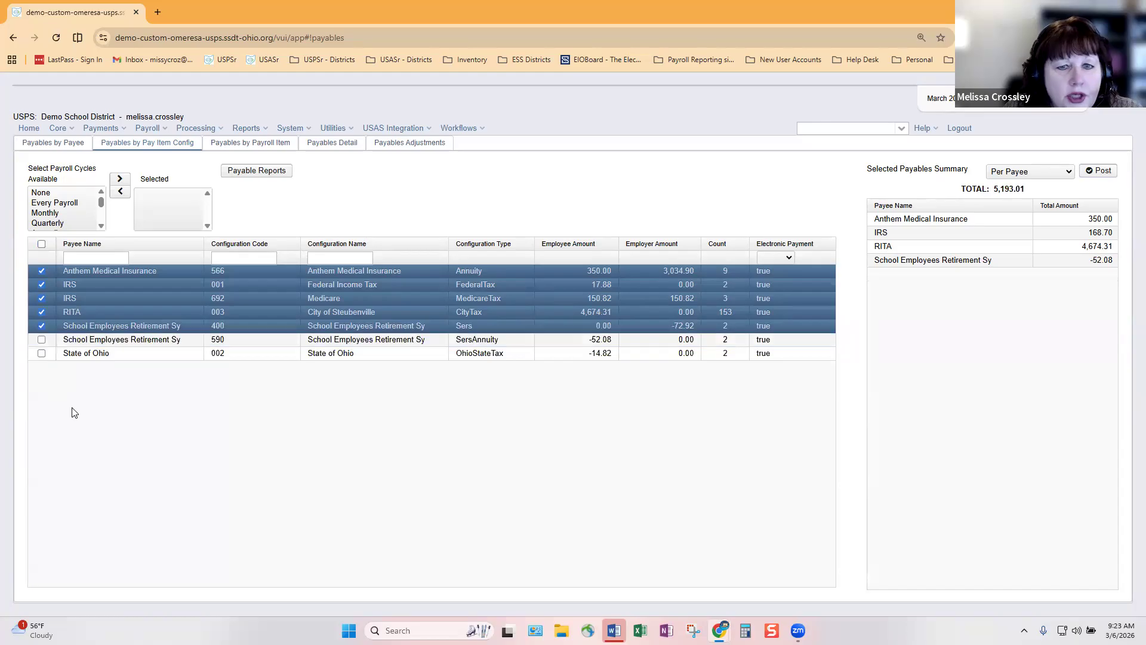
click(41, 325)
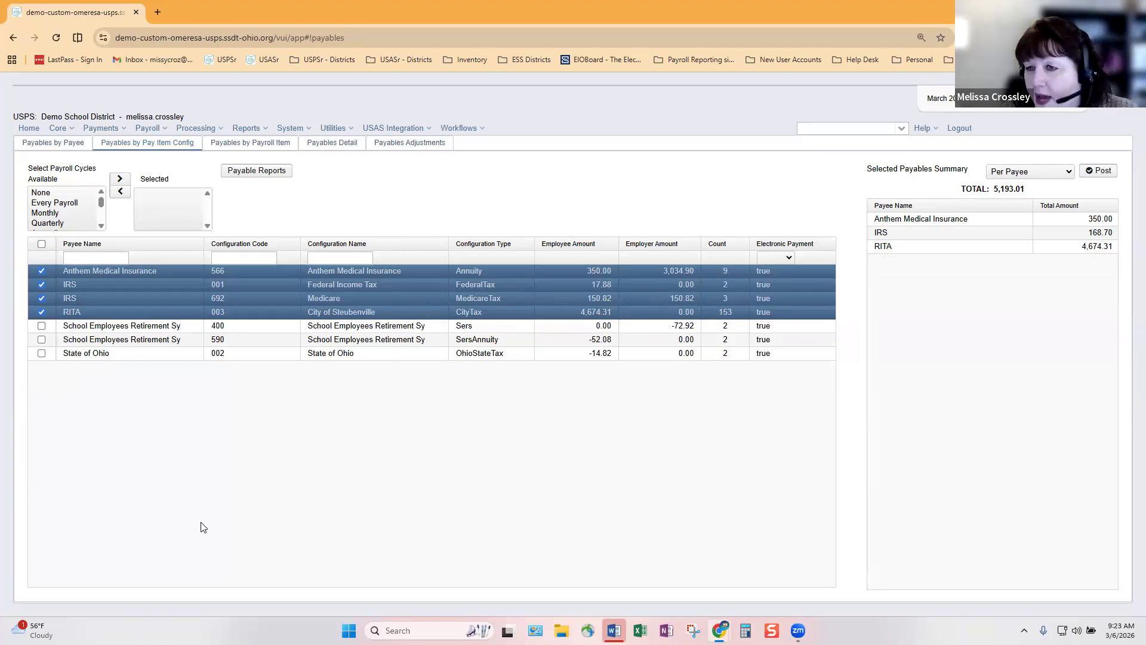
click(1100, 171)
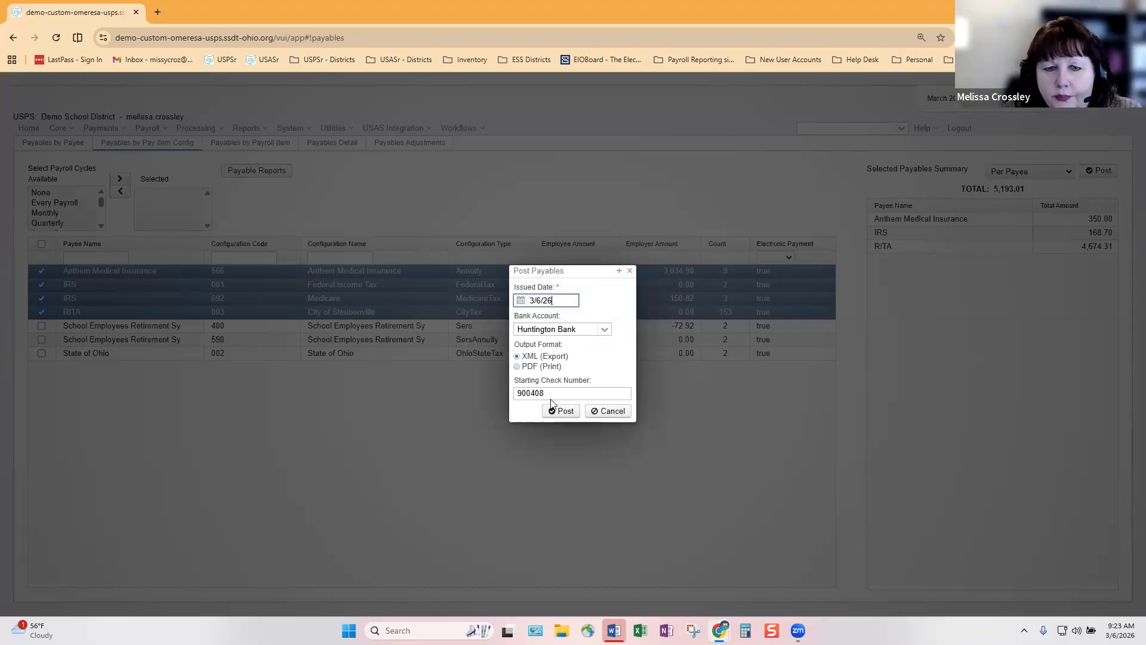
Post the selected payables with PDF (Print) output format
click(517, 365)
click(560, 445)
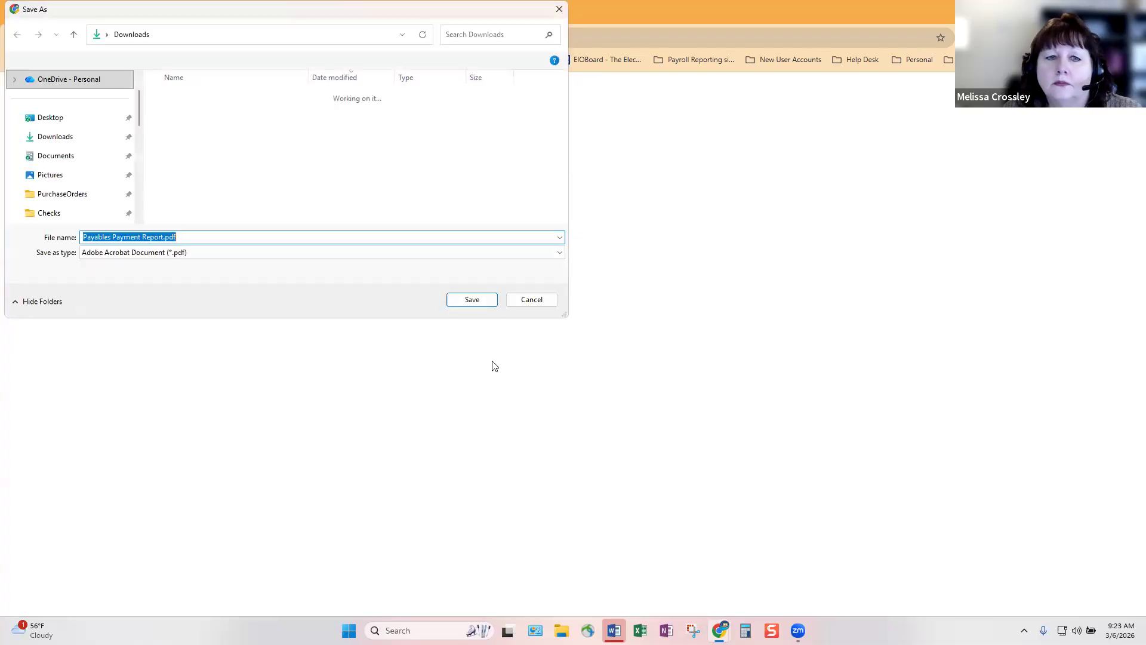
Save the Payables Payment Report PDF to Downloads
click(471, 300)
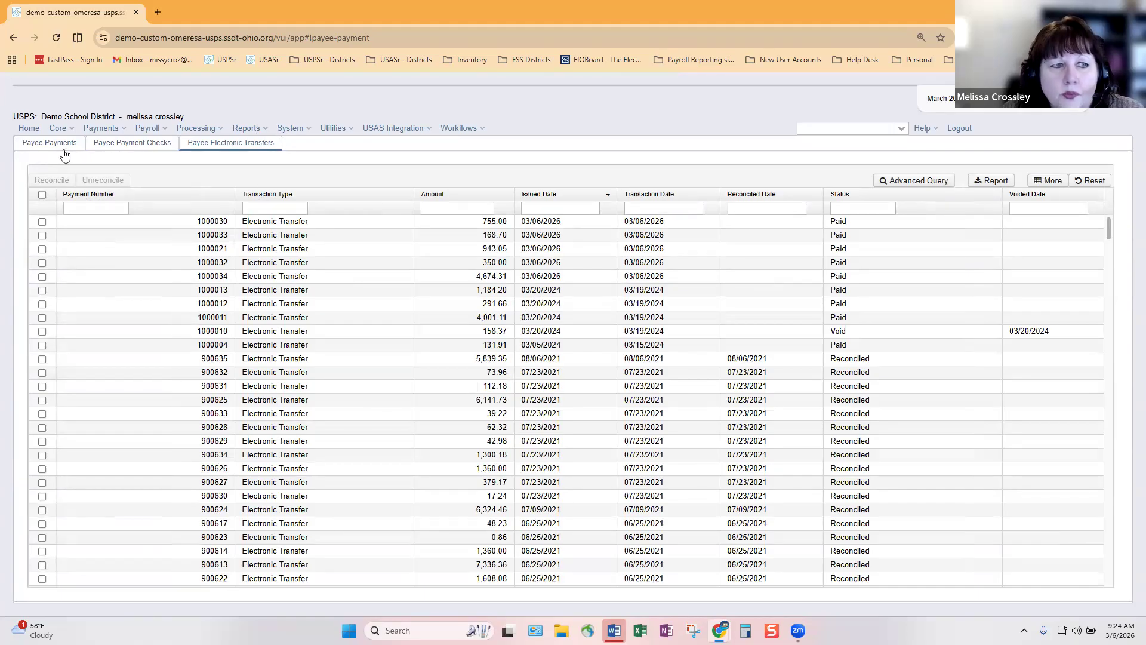
Add the Payroll Item Codes column to the payee payments list, showing RITA under code 003
click(1044, 186)
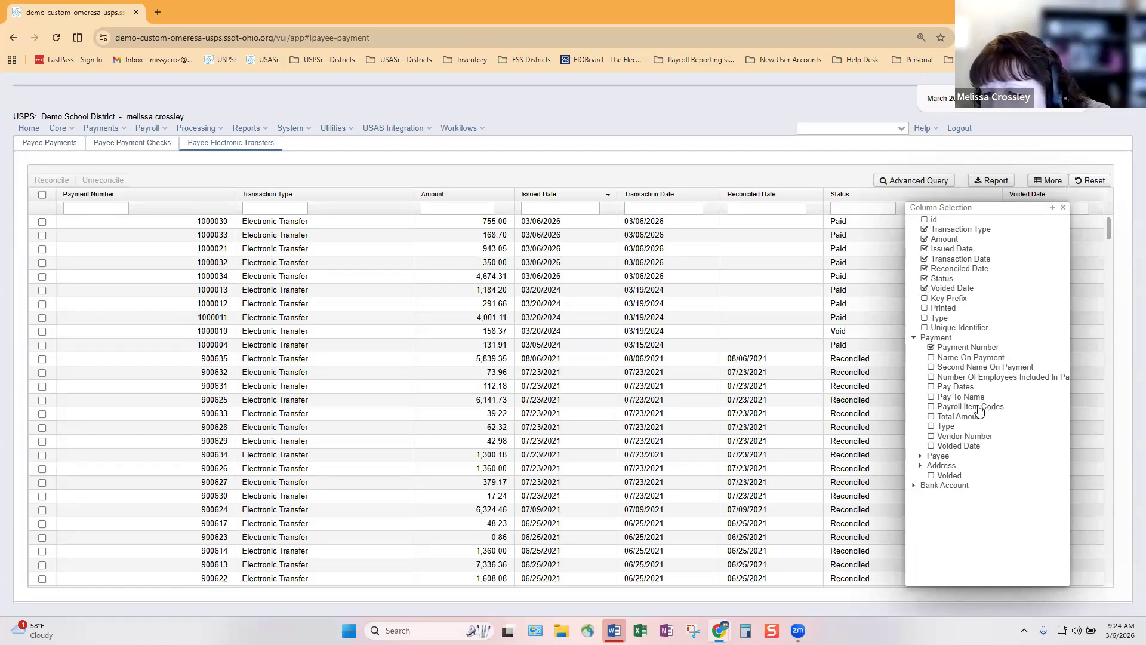
click(930, 406)
click(1063, 208)
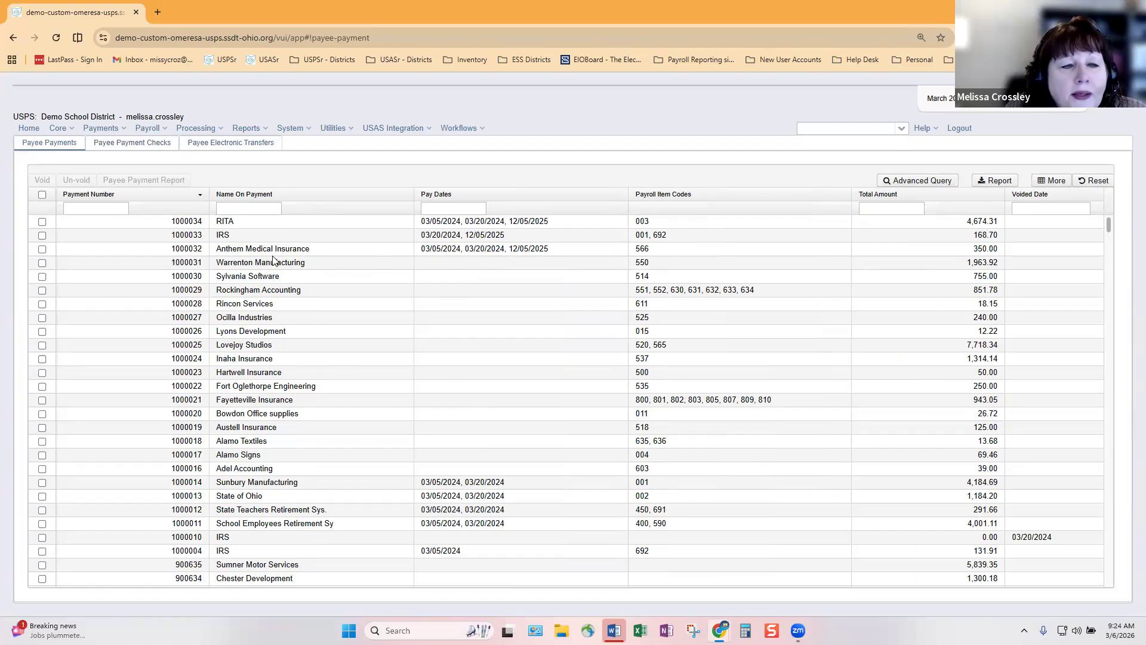
Void Anthem Medical Insurance payment 1000032 with a void date of 3/6/26 and dismiss the confirmation
click(42, 249)
click(42, 182)
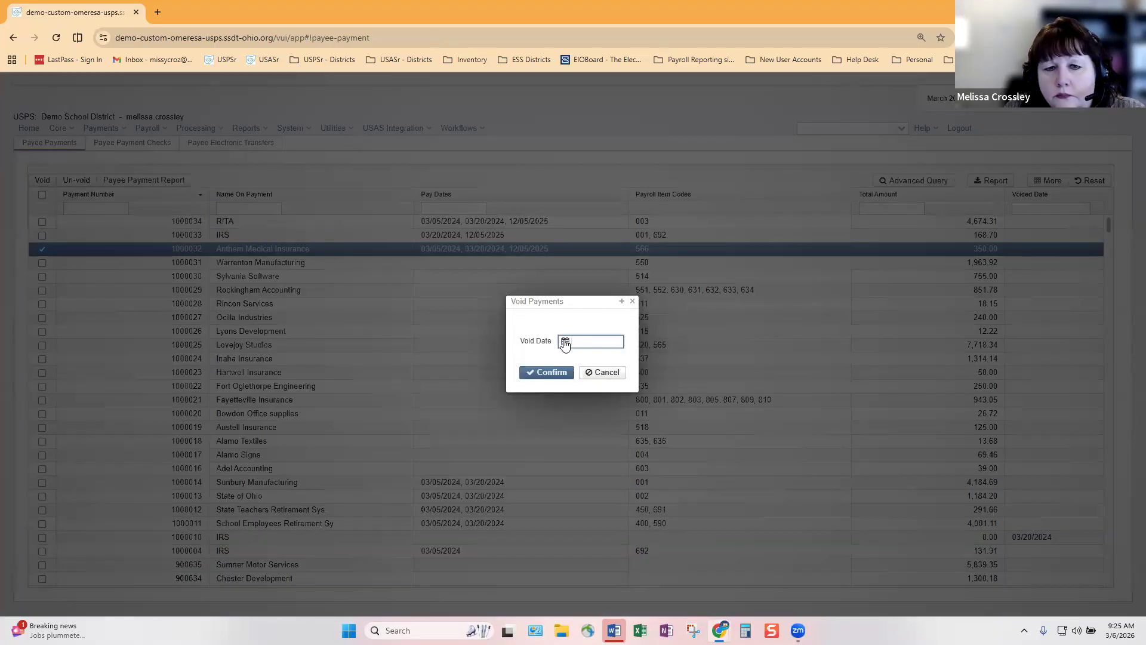
click(565, 341)
click(642, 379)
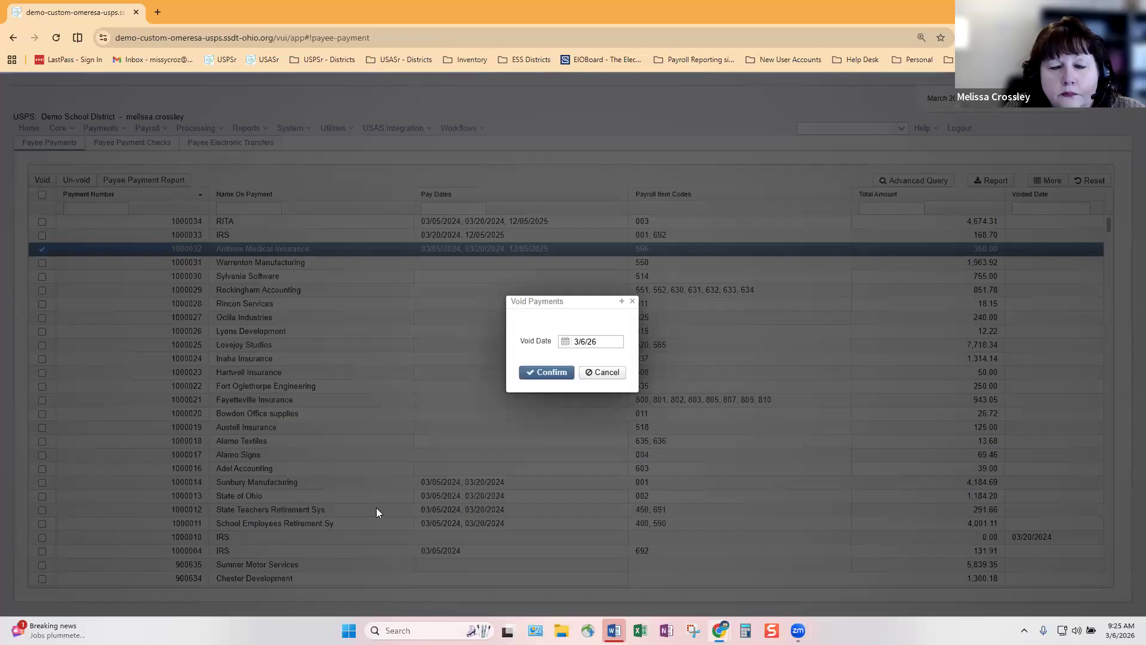
key(Return)
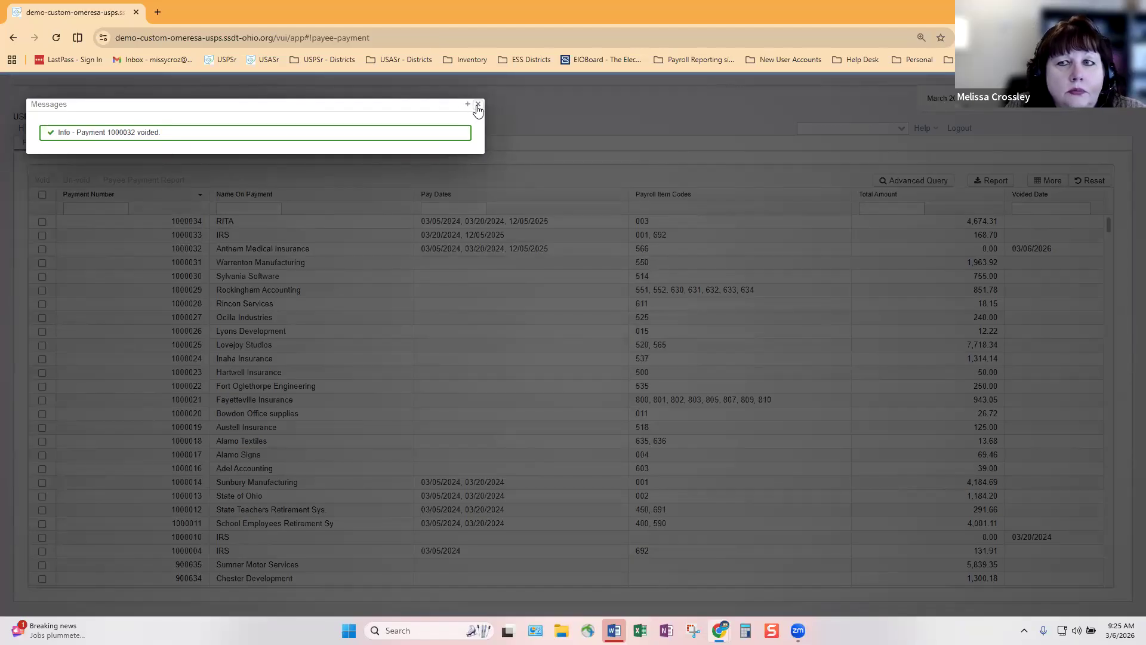
click(477, 106)
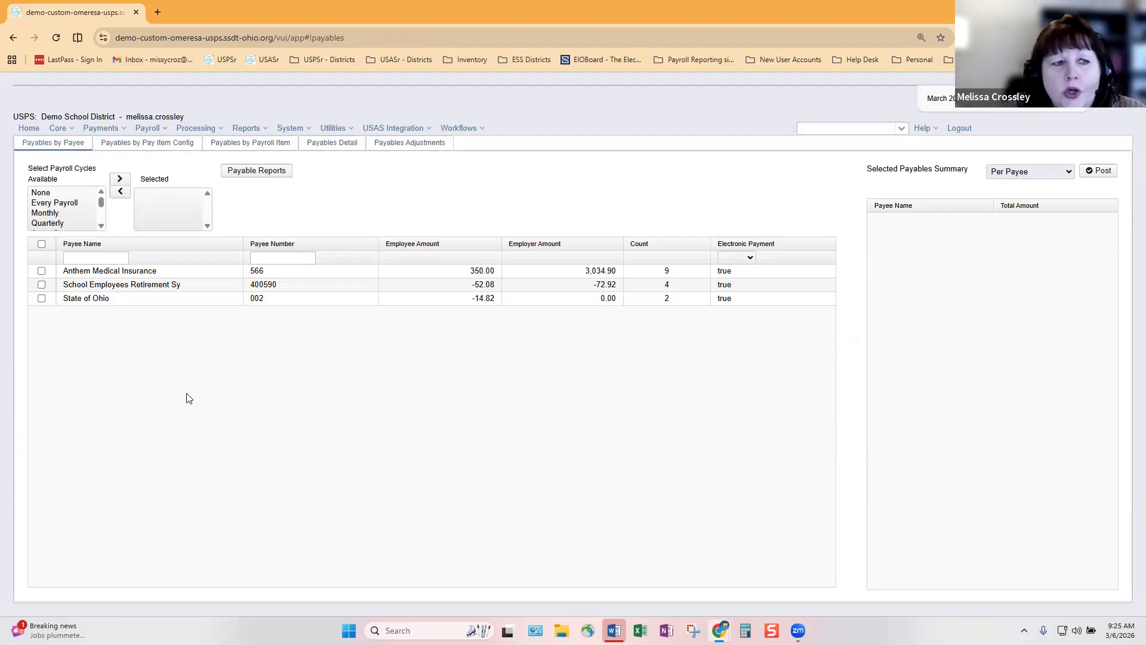
Filter the Payables Detail list to configuration code 566 for Anthem Medical Insurance
click(339, 145)
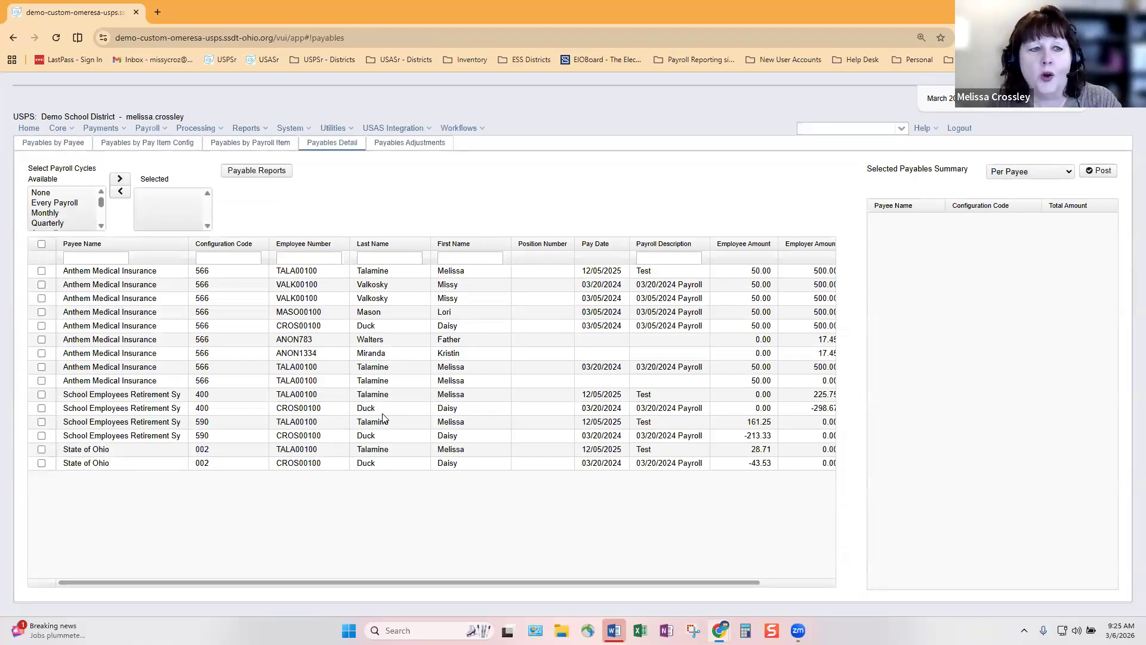
click(206, 259)
text(566)
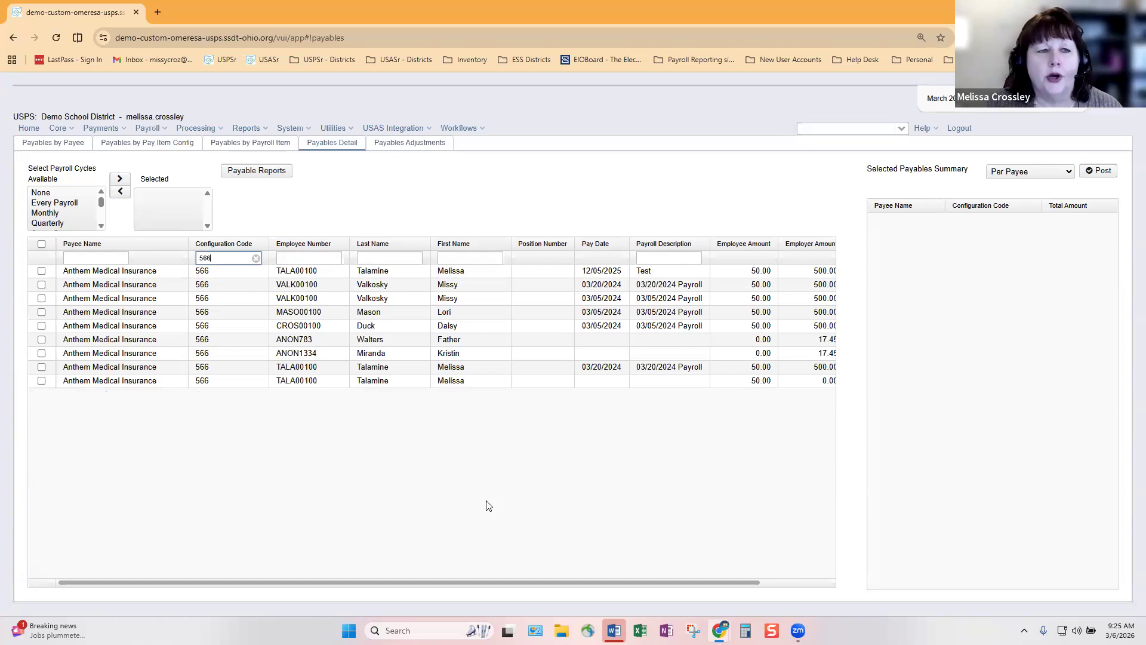
key(XF86AudioRaiseVolume)
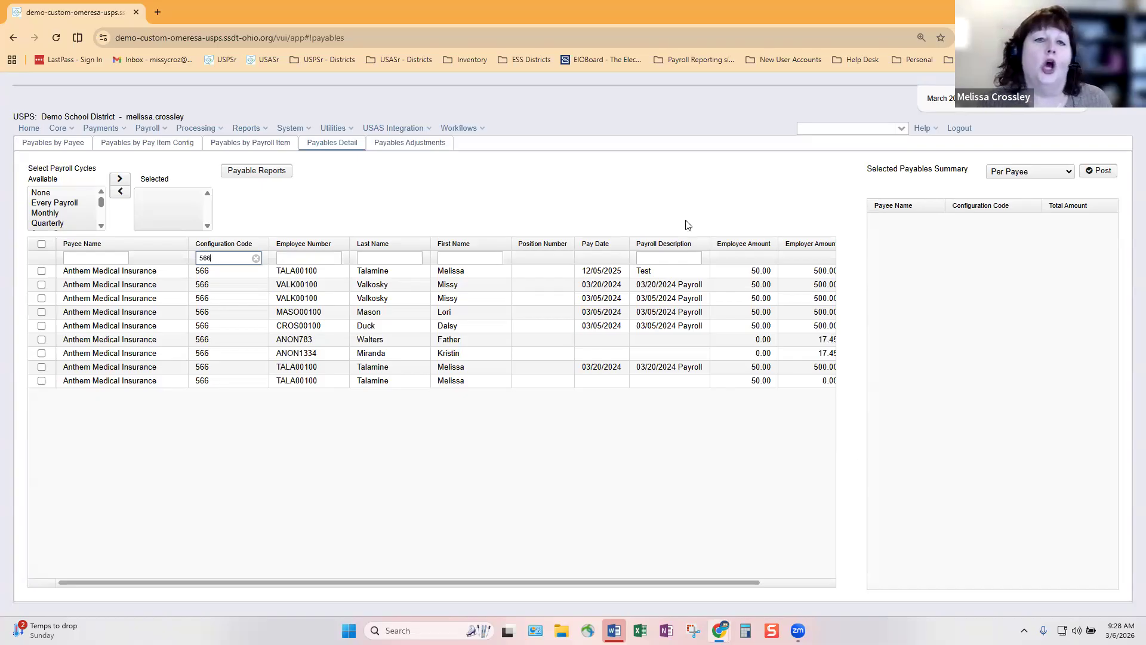
Look up the employee by name and display their seven payroll items
click(825, 126)
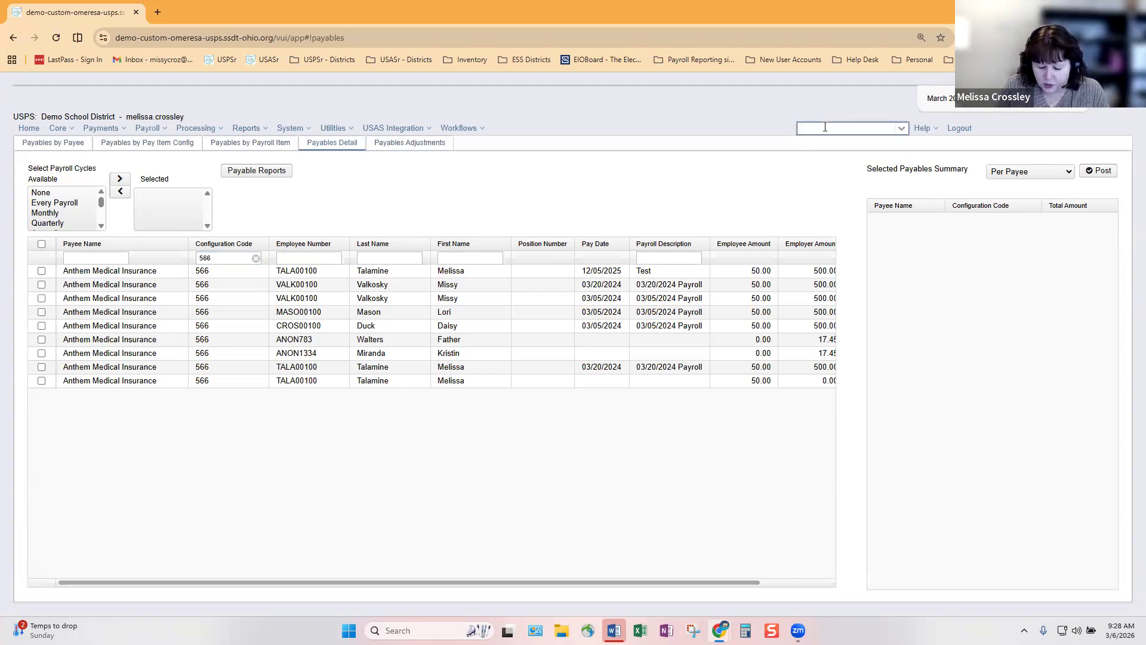
text(talamine)
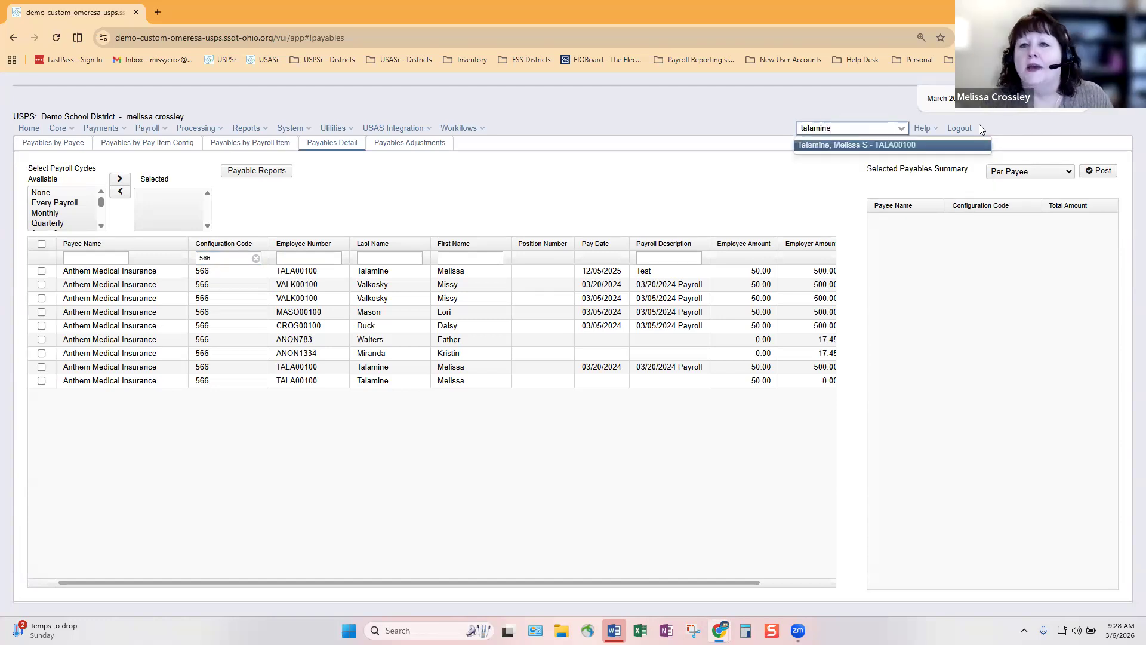
key(Return)
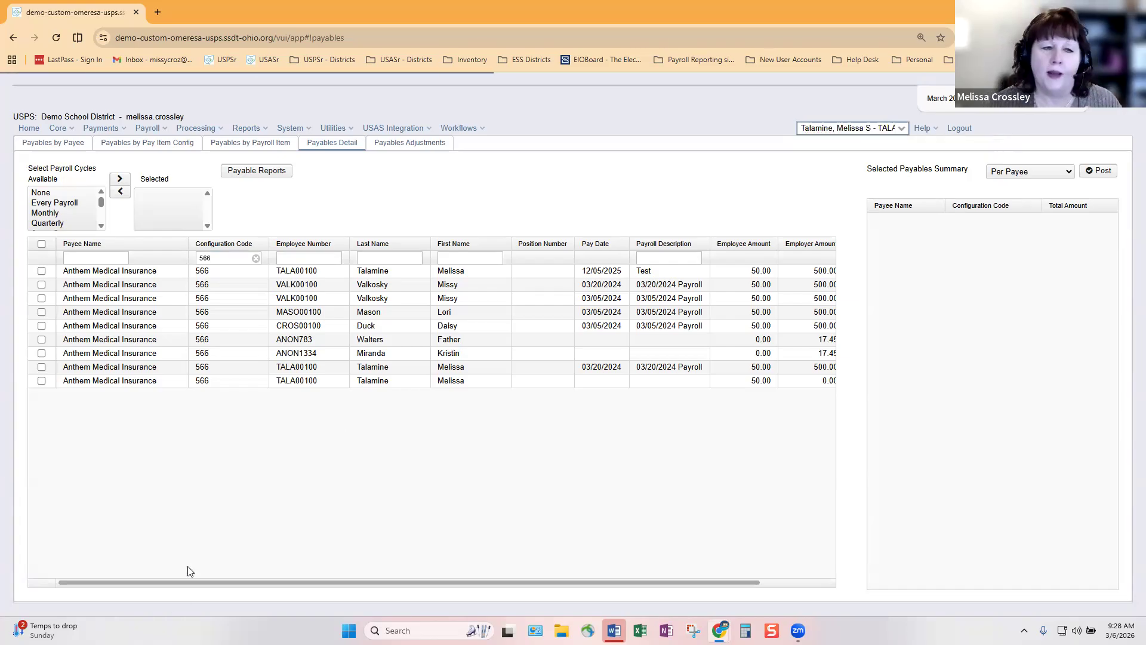
click(65, 471)
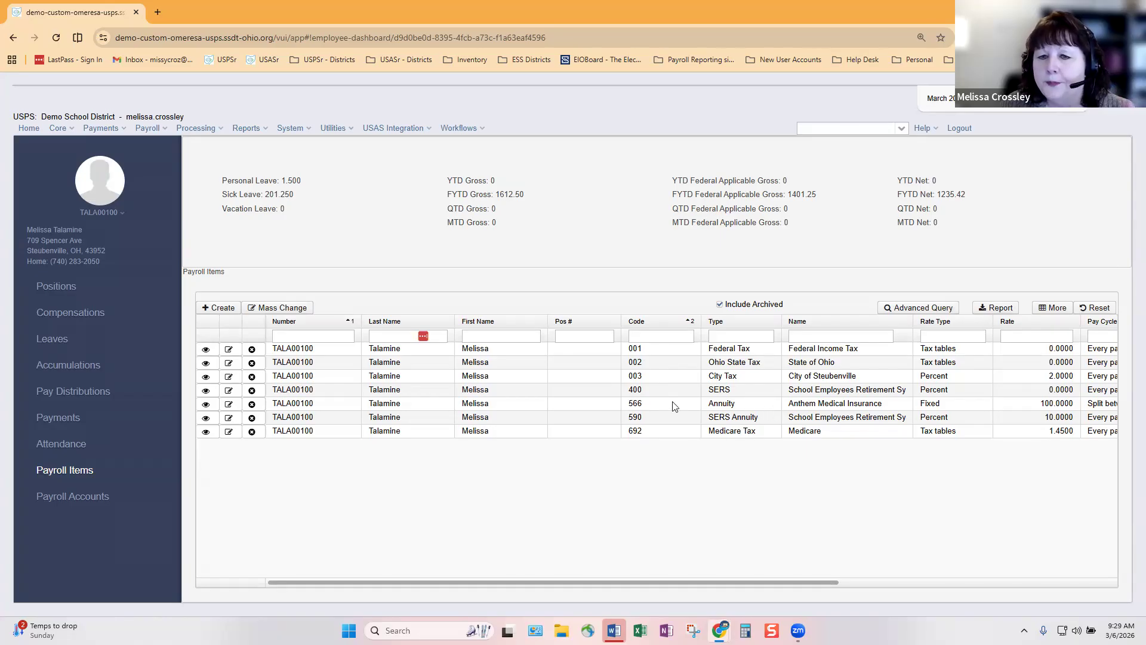
click(228, 404)
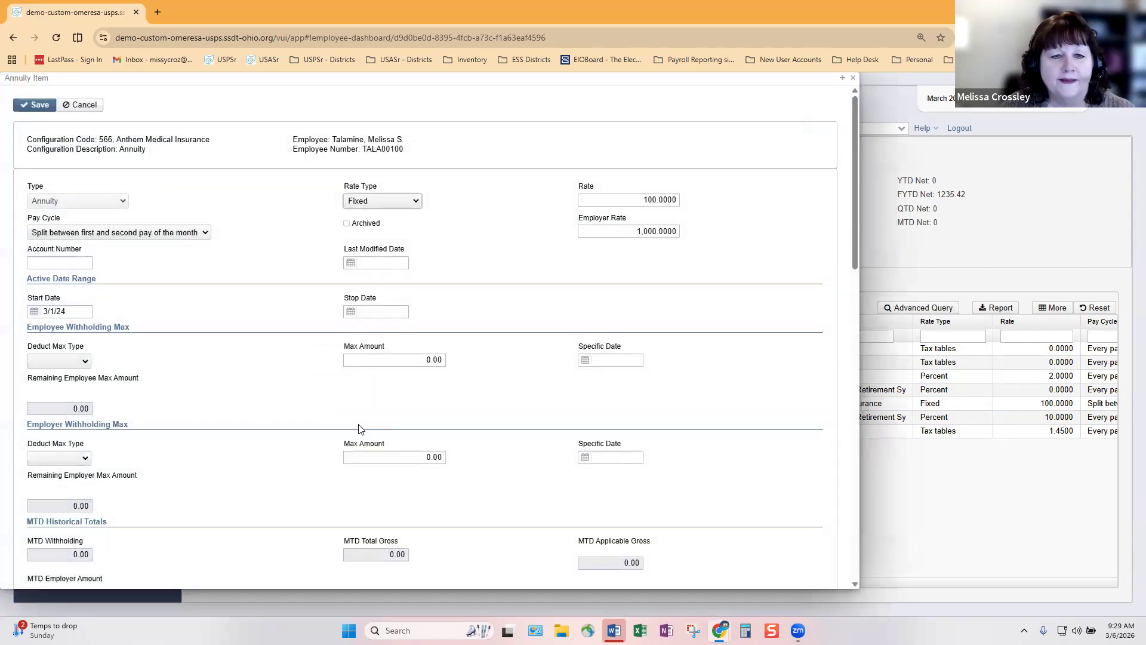
scroll(268, 460, down, 15)
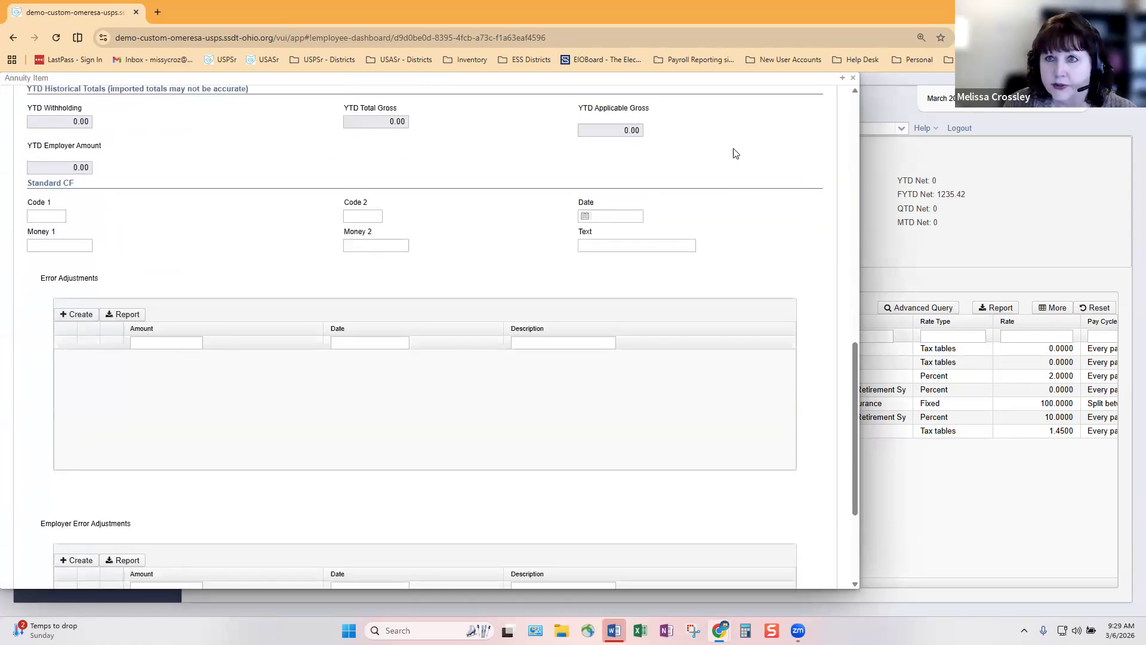
click(852, 79)
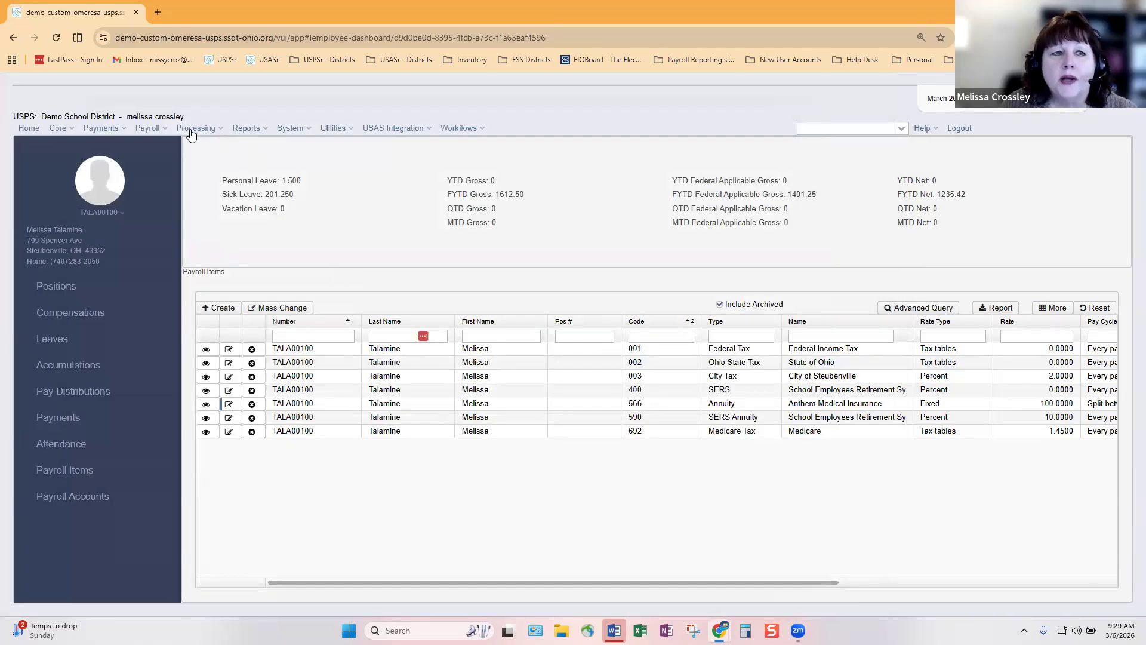
Go to Processing > Payroll Item Refund to list unpaid error adjustments
click(221, 131)
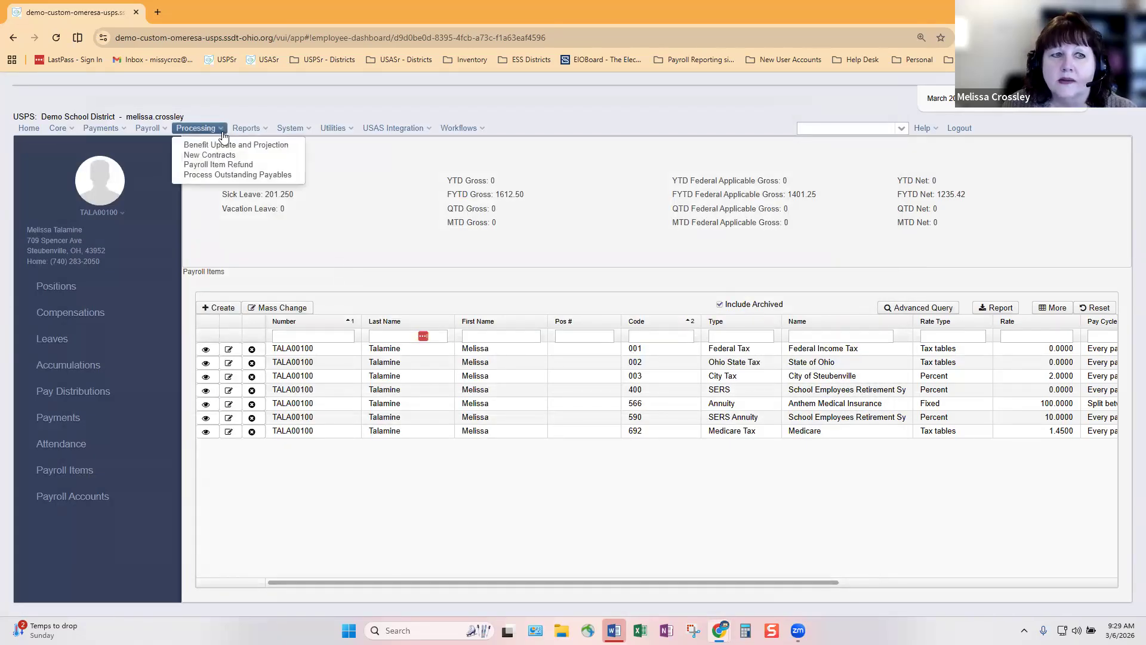
click(225, 165)
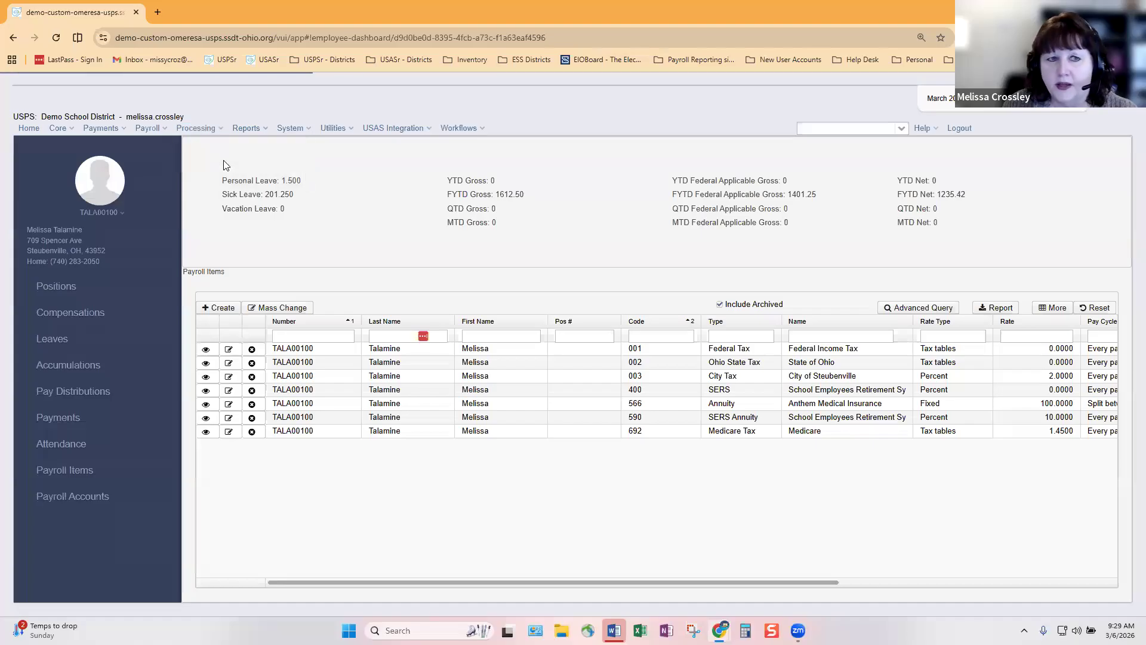